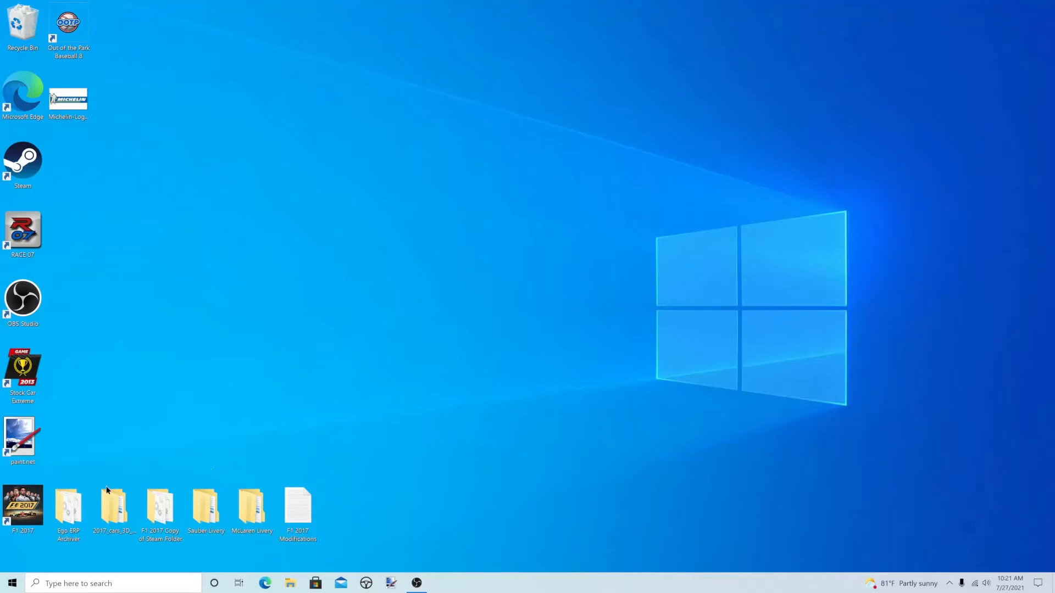
- Launch Ego ERP Archiver from its desktop folder, close the folder, and reposition the application window clear of the desktop icons
{"action": "double_click", "coordinate": [70, 506]}
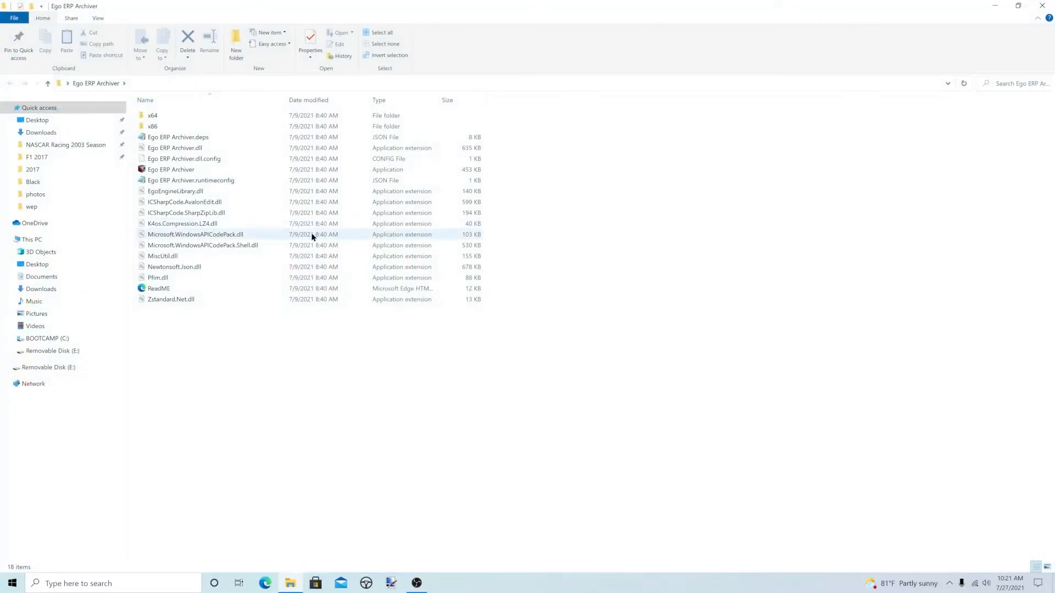
{"action": "left_click", "coordinate": [242, 169]}
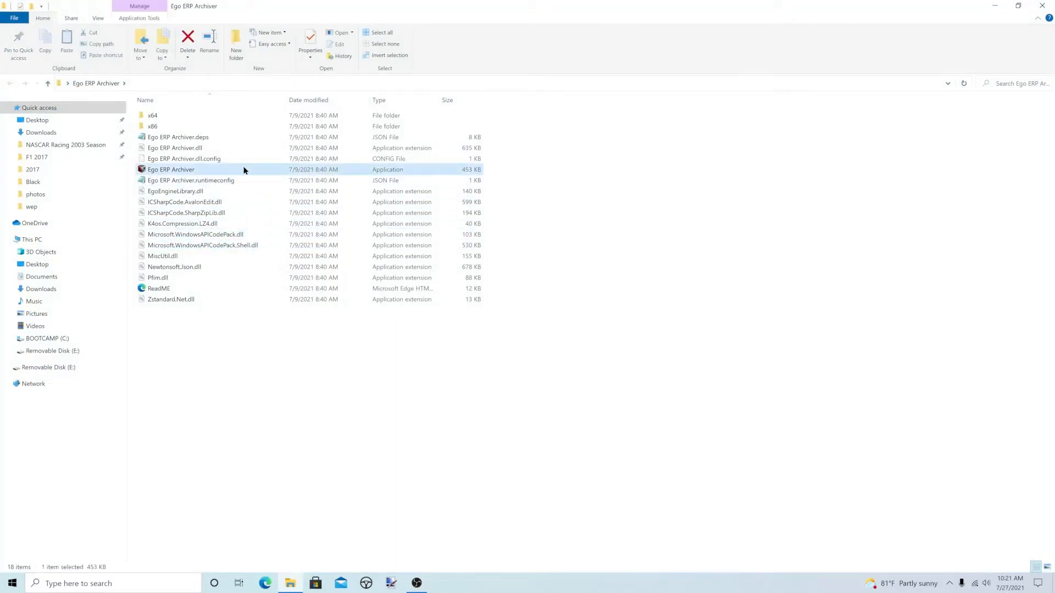
{"action": "double_click", "coordinate": [244, 171]}
{"action": "left_click", "coordinate": [1043, 5]}
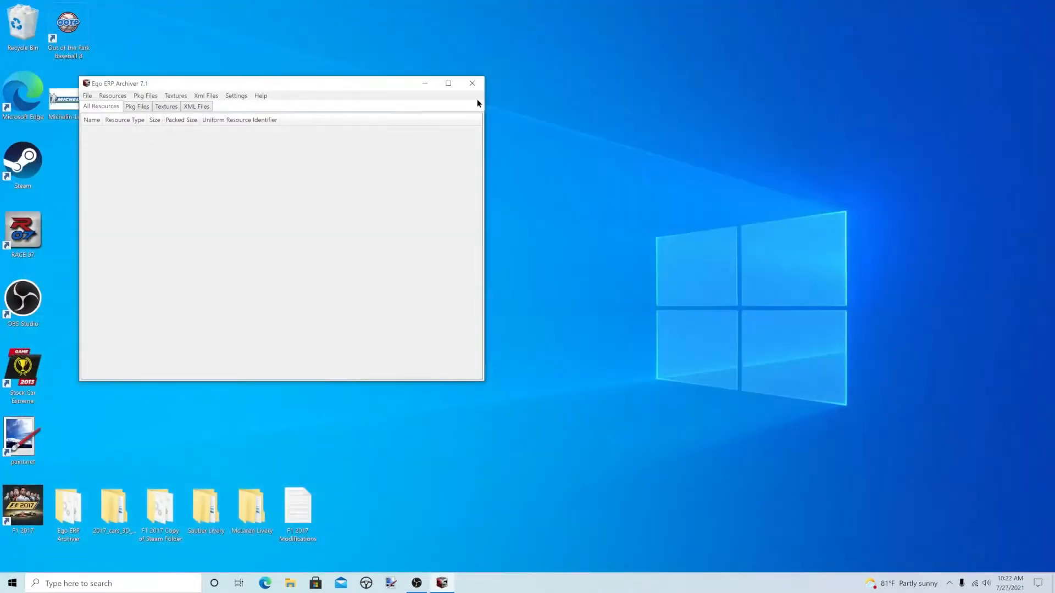
{"action": "left_click_drag", "start_coordinate": [148, 81], "coordinate": [327, 88]}
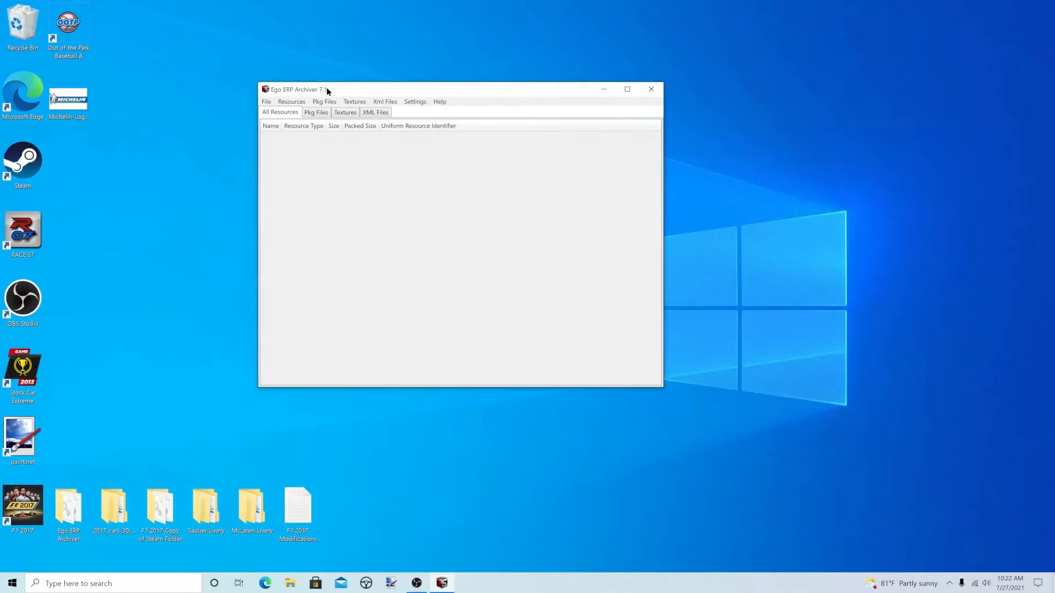
- Open redbull.erp from the F1 2017 folder under asset_groups, f1_2017_vehicle_package, teams, redbull, wep
{"action": "left_click", "coordinate": [278, 105]}
{"action": "left_click", "coordinate": [275, 112]}
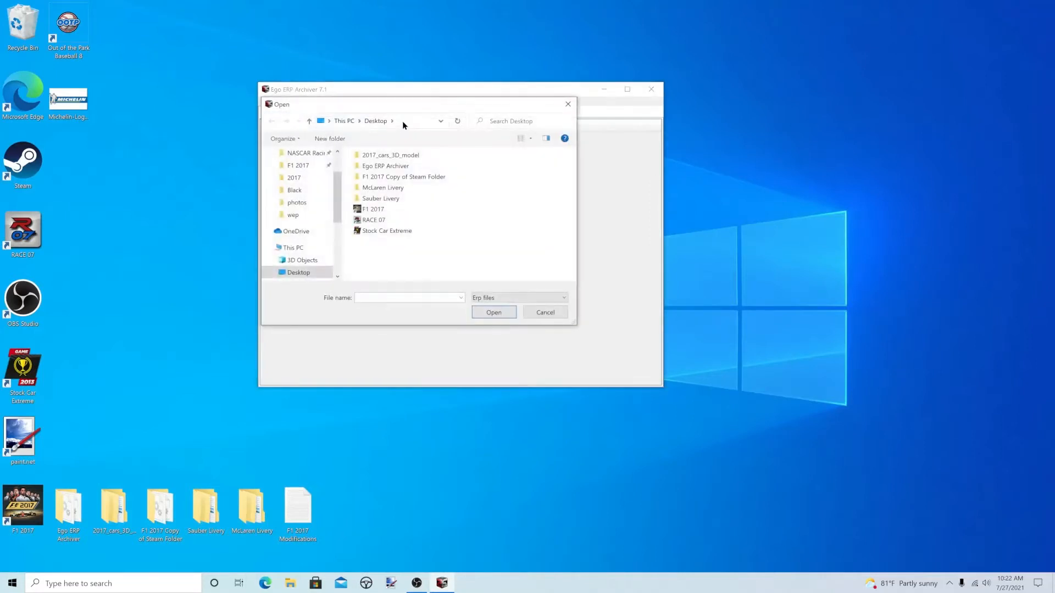
{"action": "left_click", "coordinate": [304, 166]}
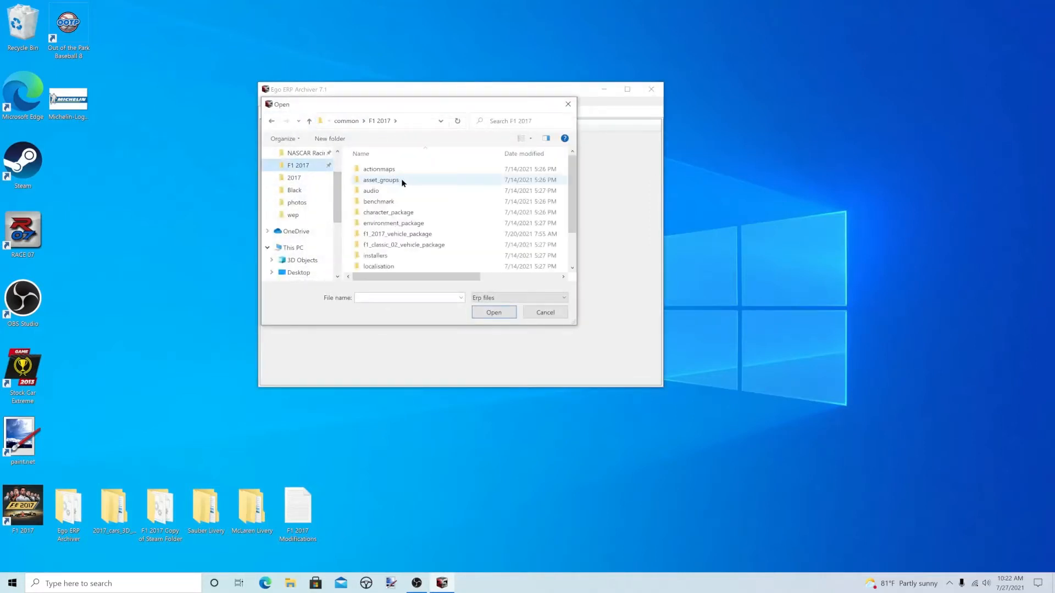
{"action": "double_click", "coordinate": [405, 181]}
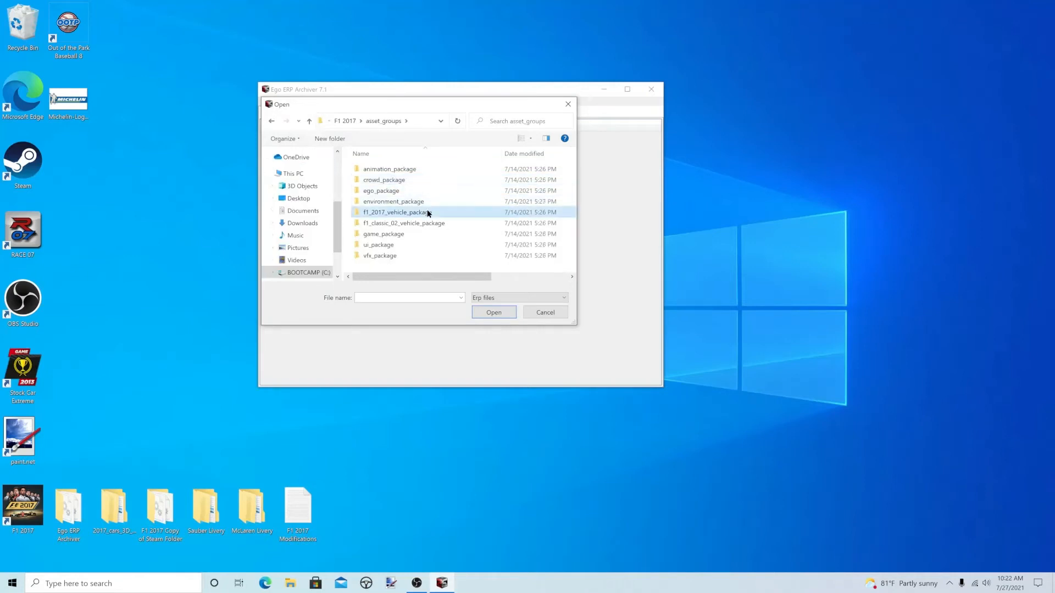
{"action": "double_click", "coordinate": [428, 211]}
{"action": "double_click", "coordinate": [404, 180]}
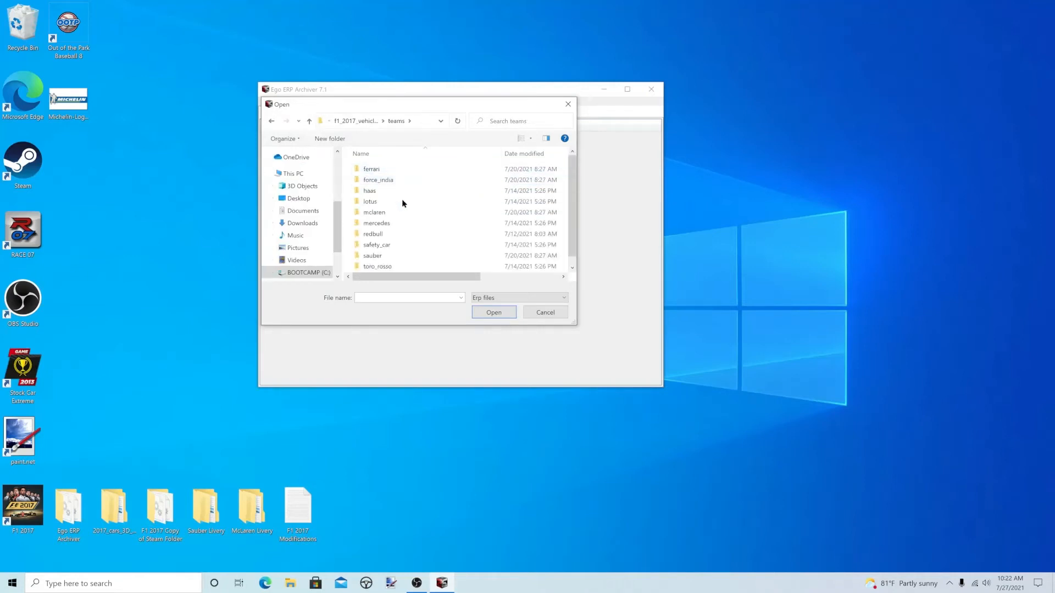
{"action": "double_click", "coordinate": [404, 234]}
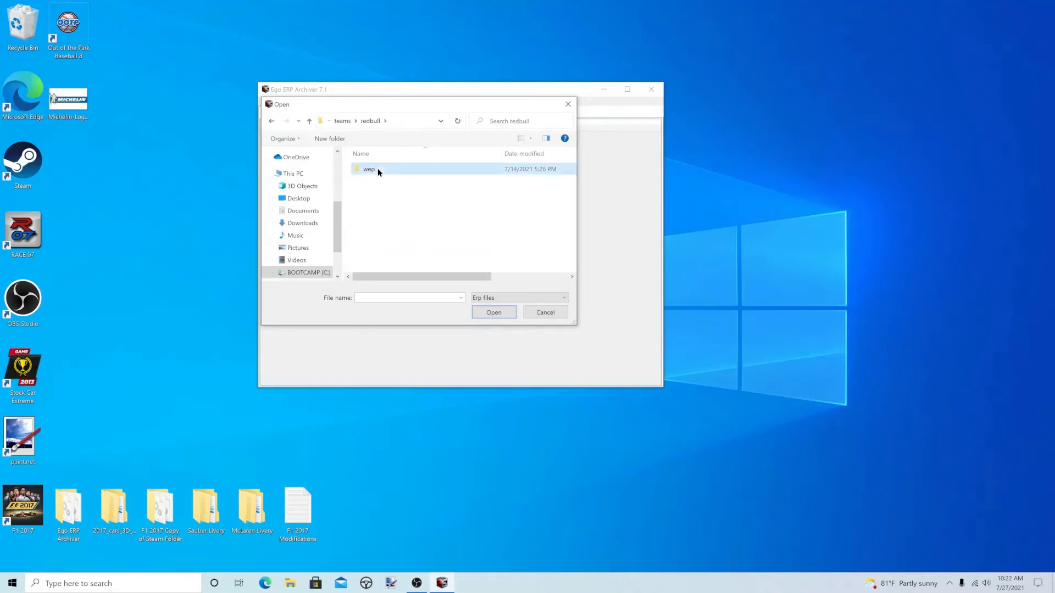
{"action": "double_click", "coordinate": [377, 169]}
{"action": "double_click", "coordinate": [377, 169]}
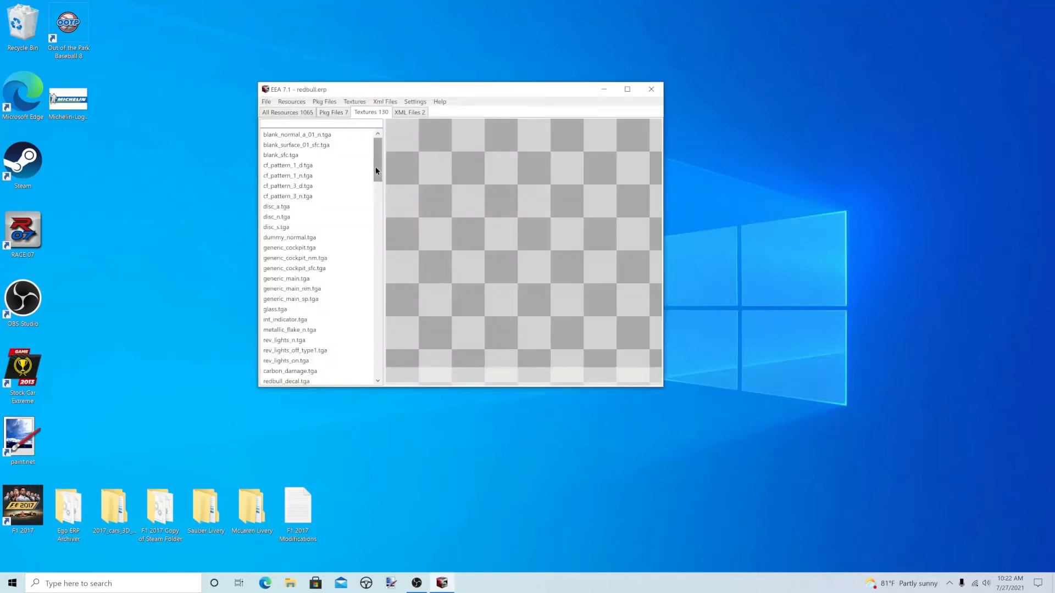
- Export the redbull_decal.tga texture to the desktop as a DDS file
{"action": "left_click_drag", "start_coordinate": [376, 168], "coordinate": [375, 182]}
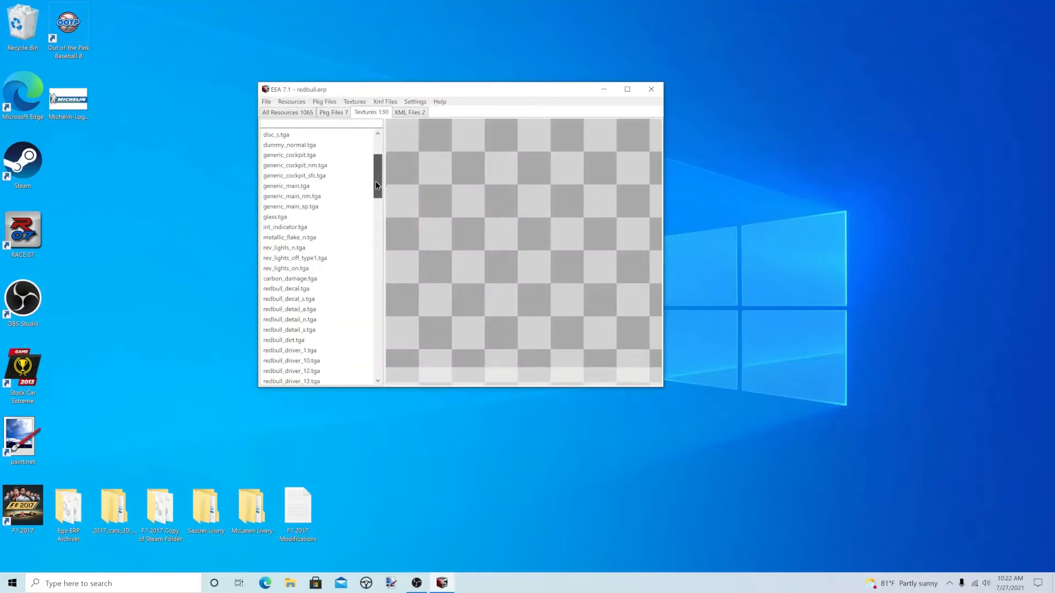
{"action": "left_click", "coordinate": [338, 286]}
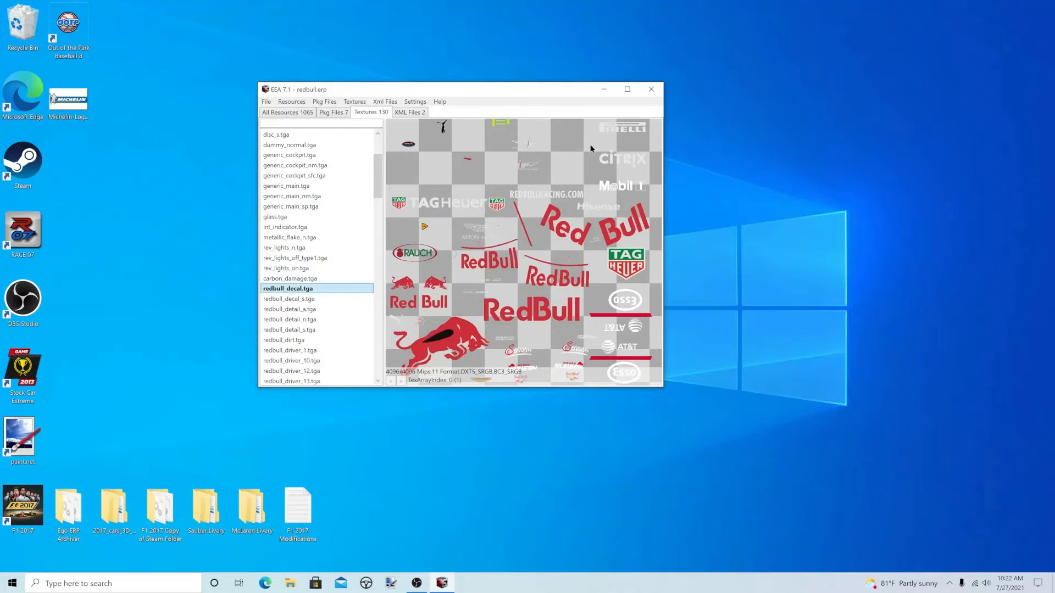
{"action": "left_click", "coordinate": [324, 102]}
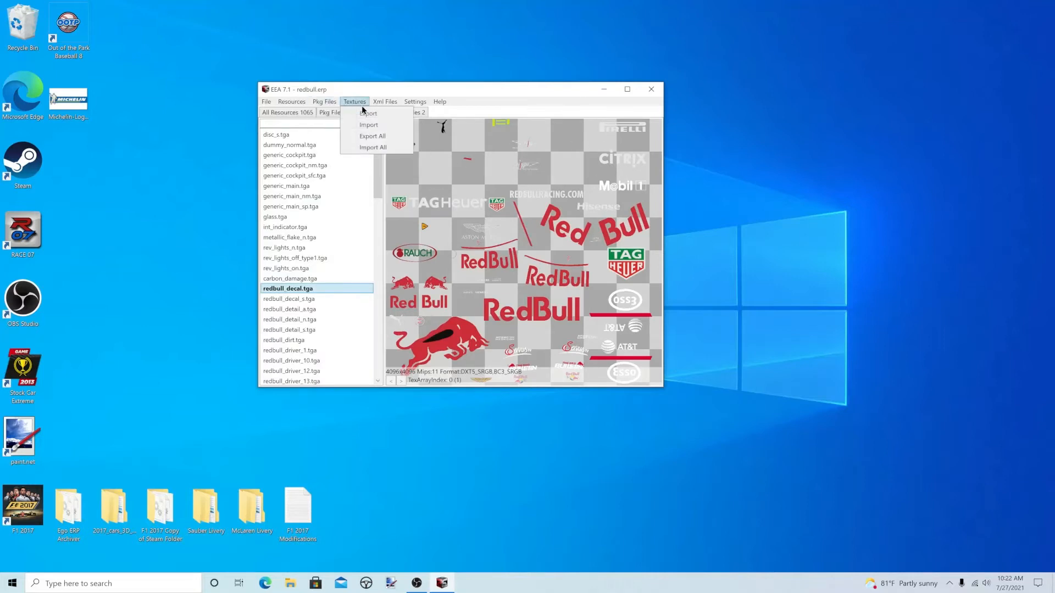
{"action": "left_click", "coordinate": [365, 114]}
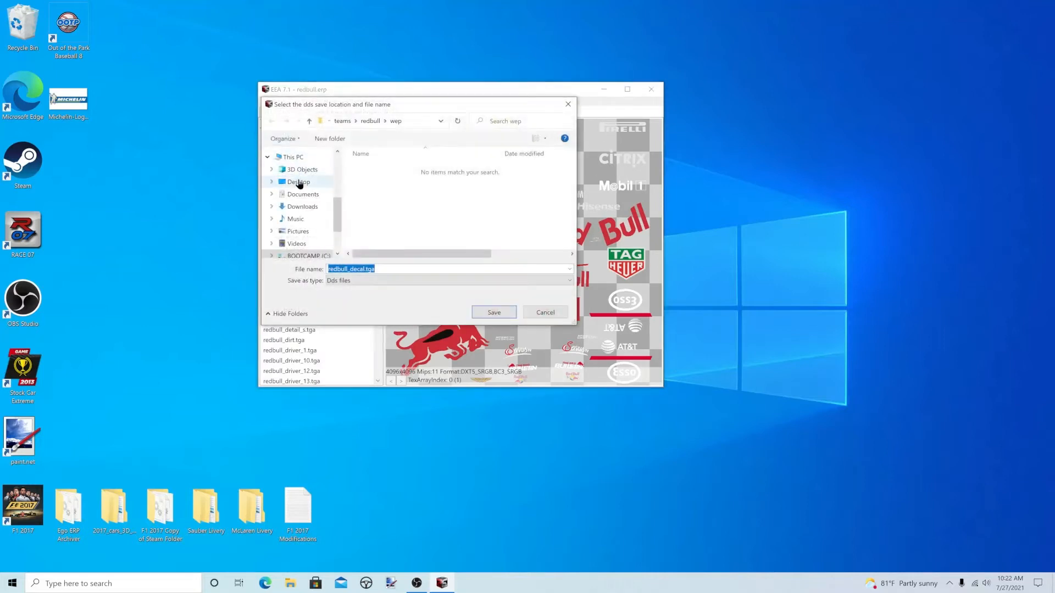
{"action": "left_click", "coordinate": [494, 312]}
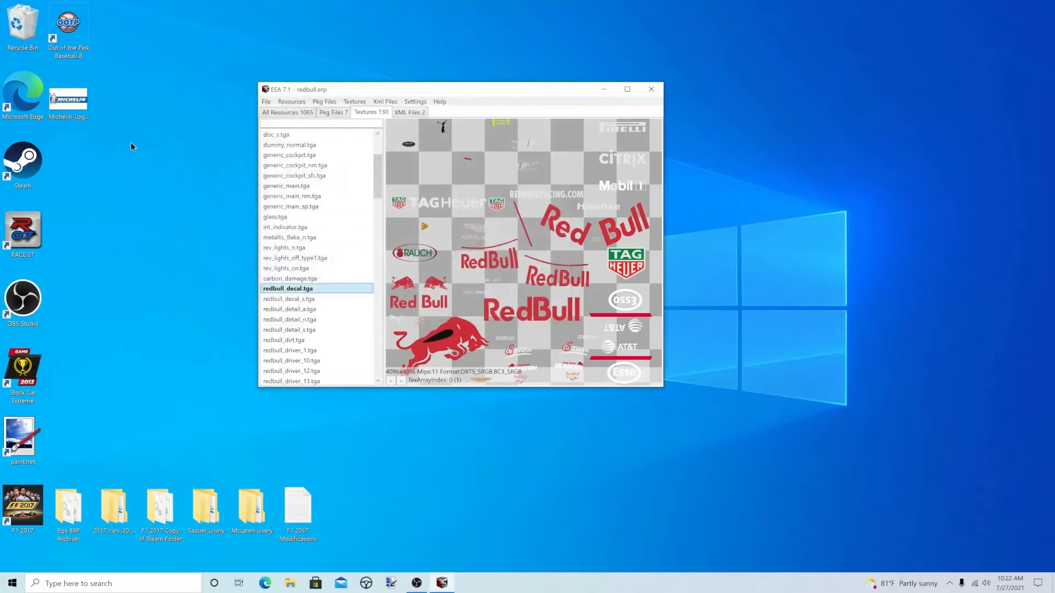
- Open the exported redbull_decal.tga.dds from the desktop in paint.net and add a new layer to it
{"action": "double_click", "coordinate": [68, 149]}
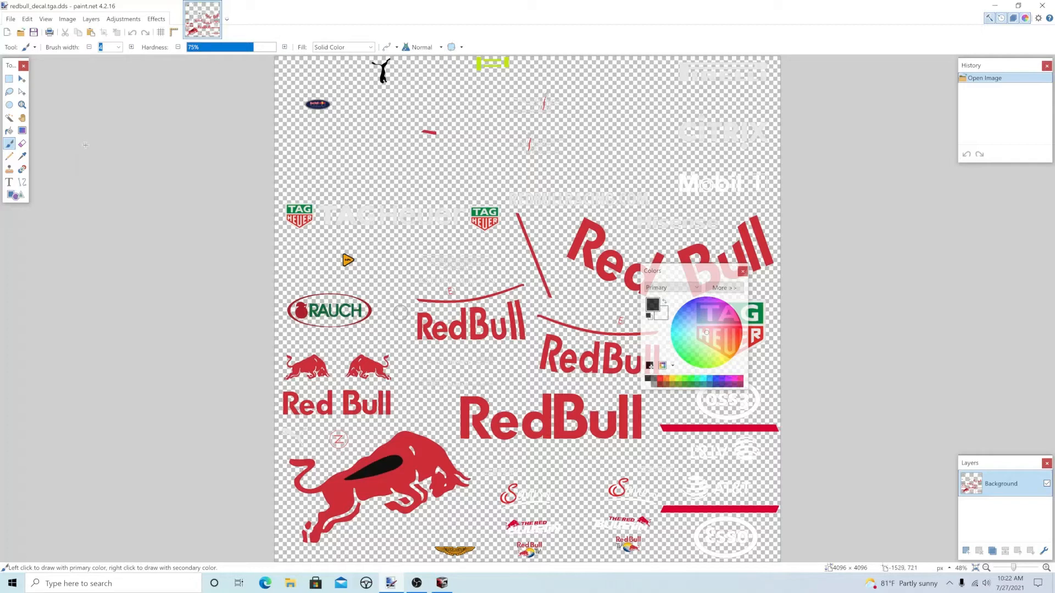
{"action": "left_click", "coordinate": [986, 567]}
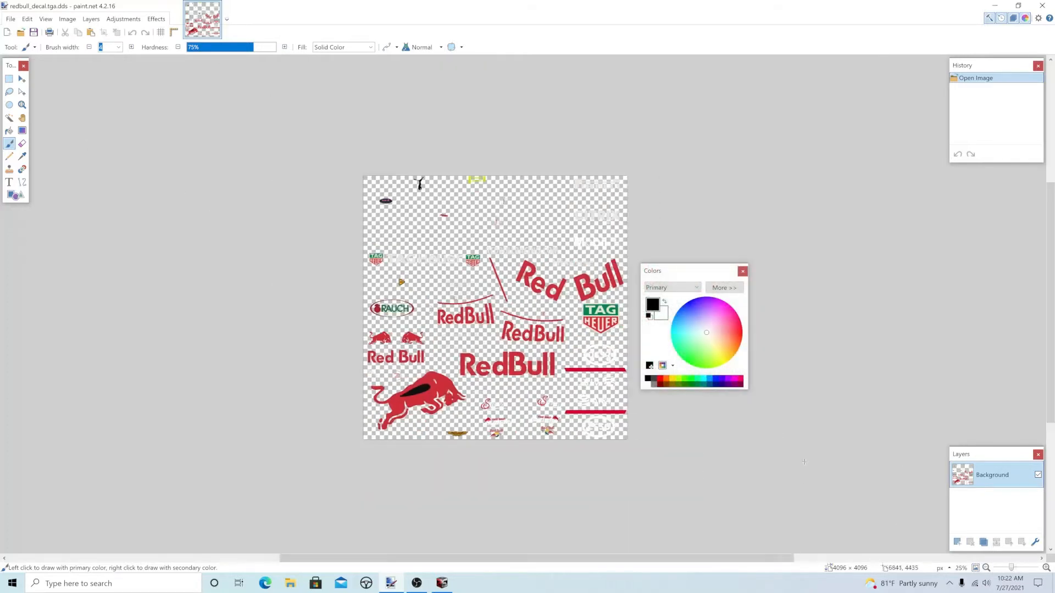
{"action": "left_click", "coordinate": [957, 542]}
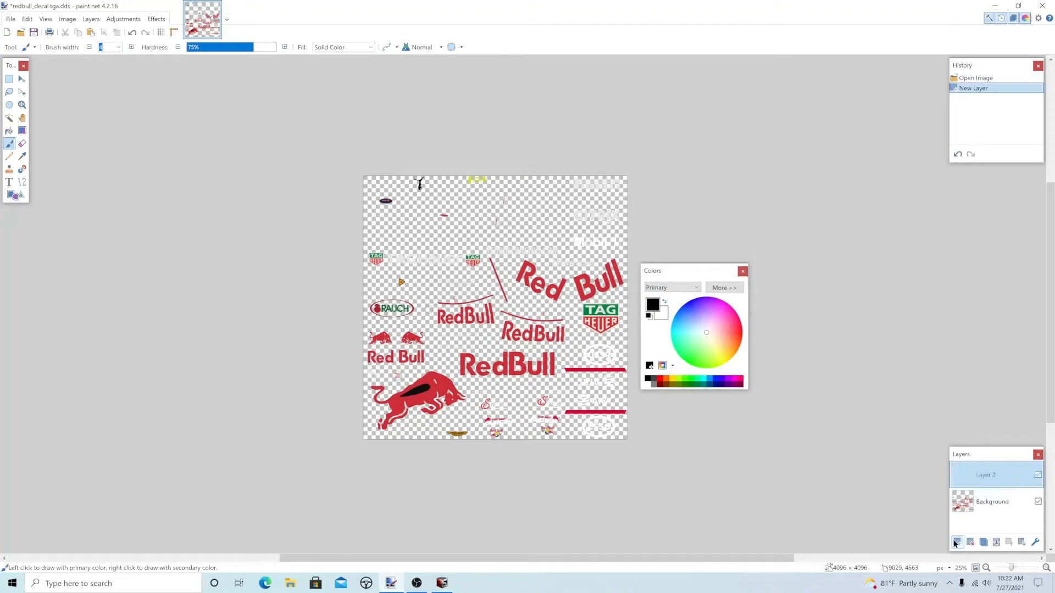
- Select the whole canvas and fill the new layer with light purple using the Paint Bucket
{"action": "left_click", "coordinate": [9, 79]}
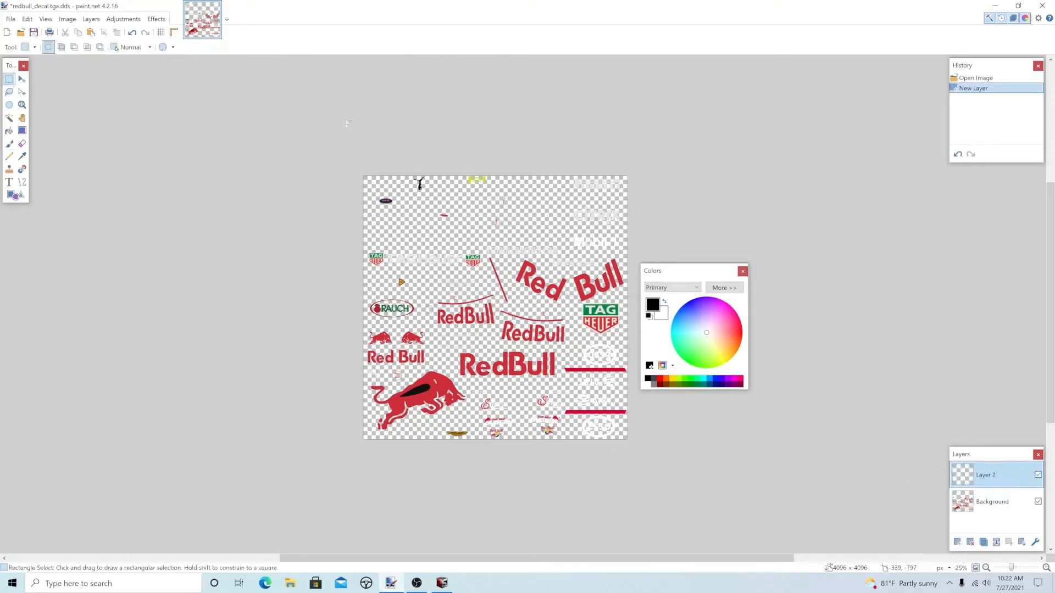
{"action": "left_click_drag", "start_coordinate": [360, 173], "coordinate": [649, 442]}
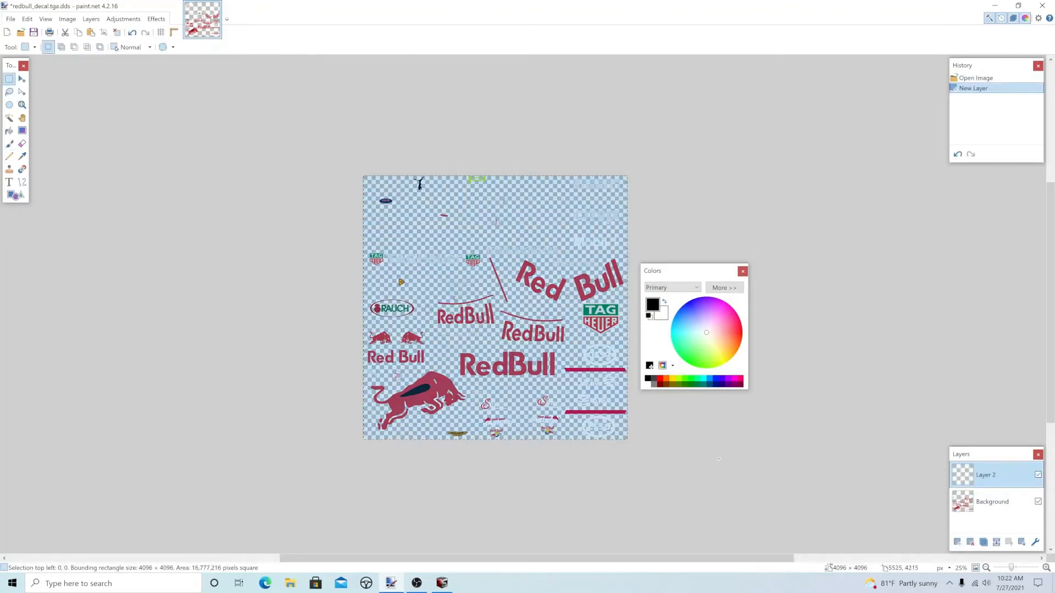
{"action": "left_click", "coordinate": [708, 312]}
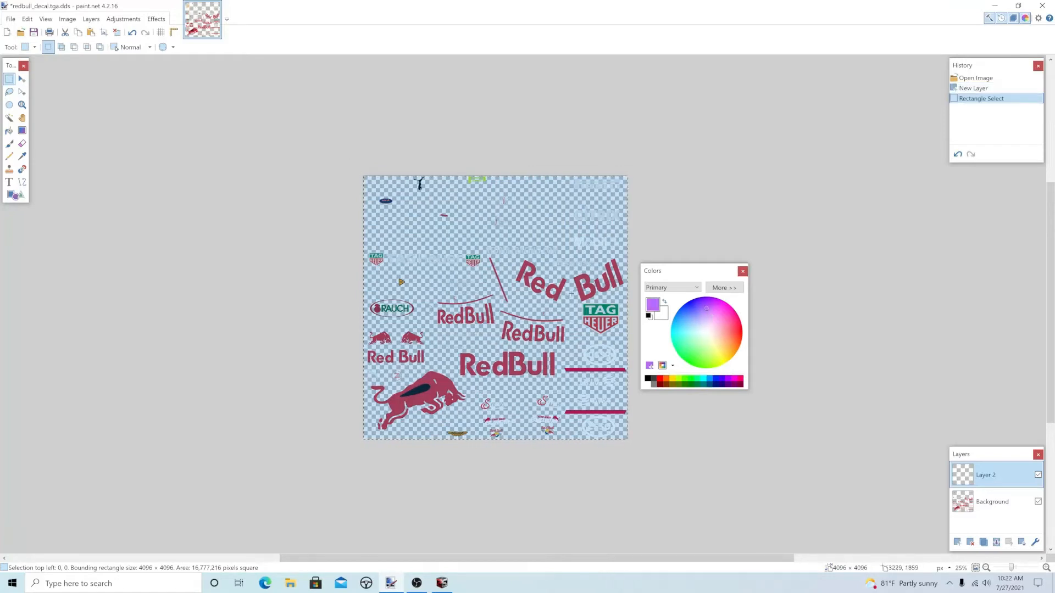
{"action": "key", "text": "f"}
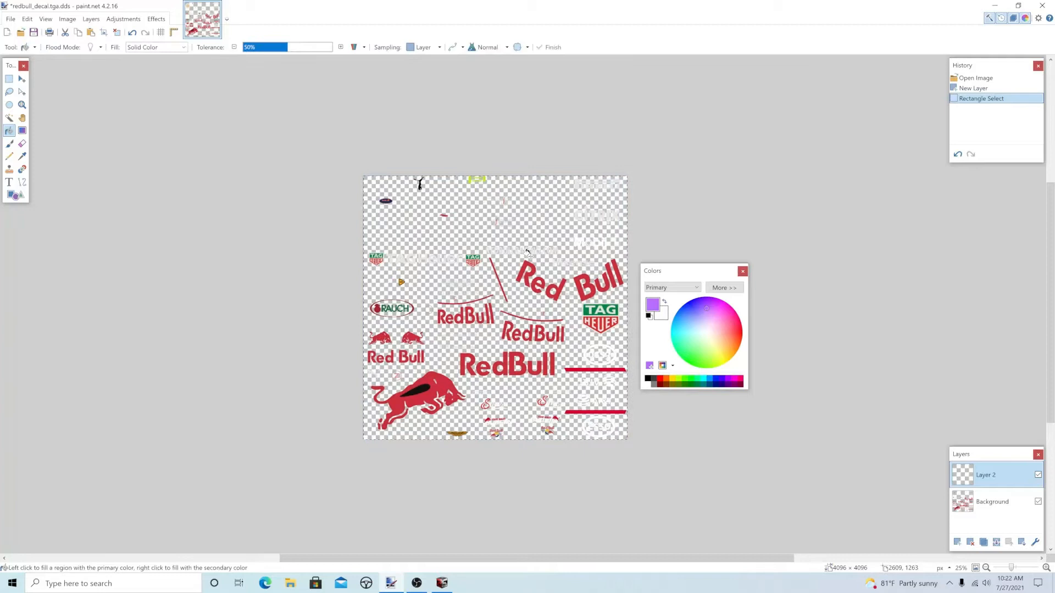
{"action": "left_click", "coordinate": [504, 227]}
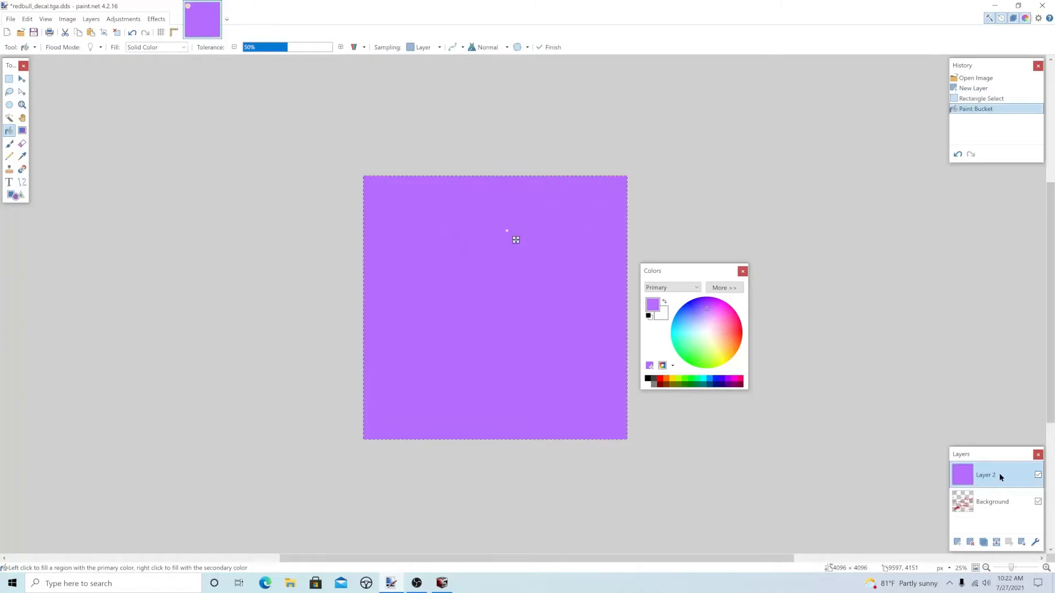
- Move the purple Layer 2 beneath the Background layer and deselect the canvas
{"action": "left_click_drag", "start_coordinate": [1000, 477], "coordinate": [997, 511]}
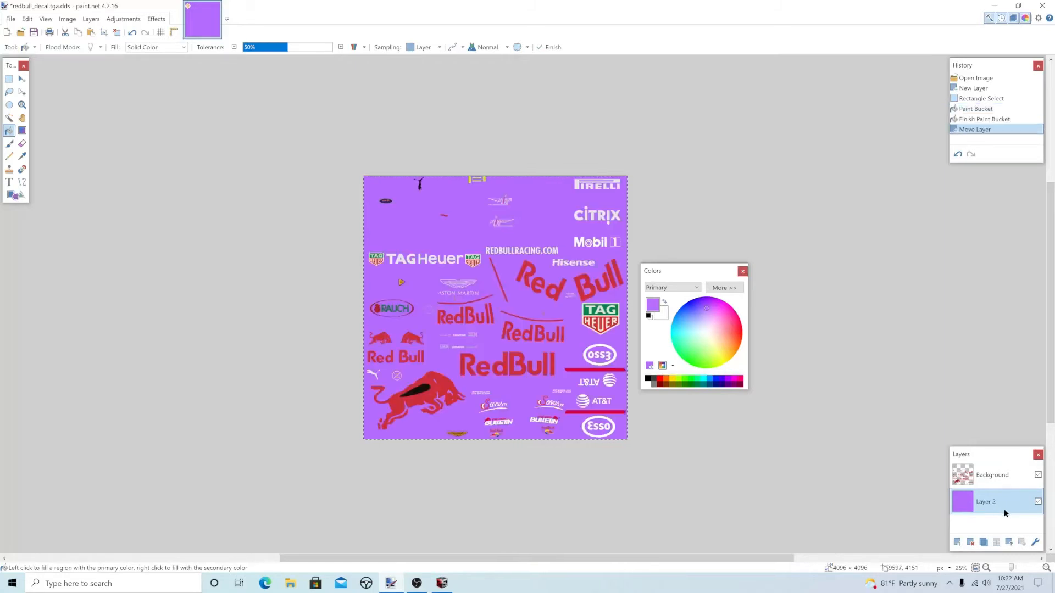
{"action": "scroll", "coordinate": [416, 190], "scroll_direction": "right", "scroll_amount": 1}
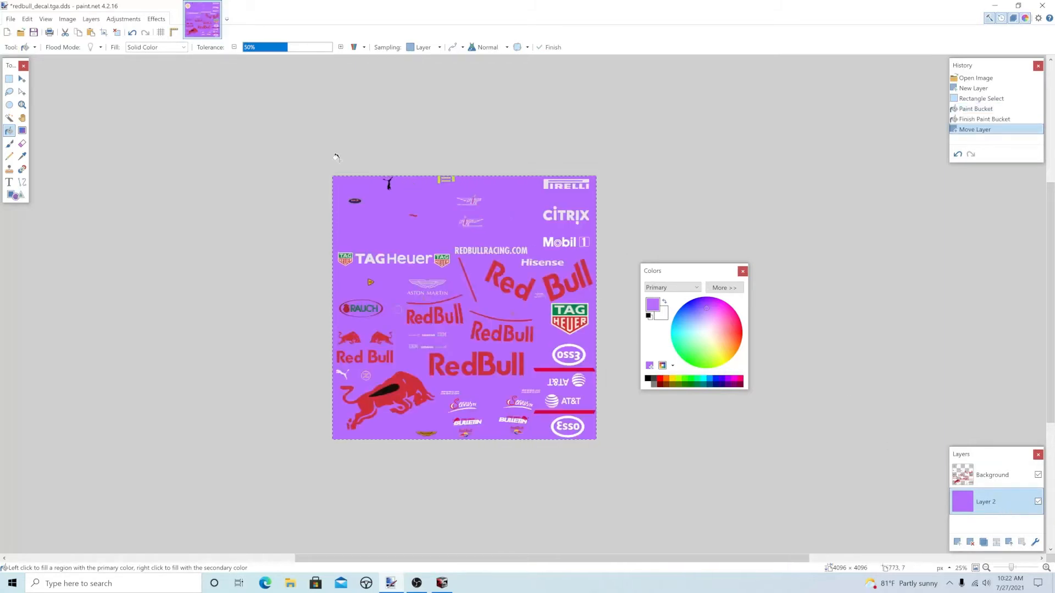
{"action": "left_click", "coordinate": [27, 18]}
{"action": "left_click", "coordinate": [61, 194]}
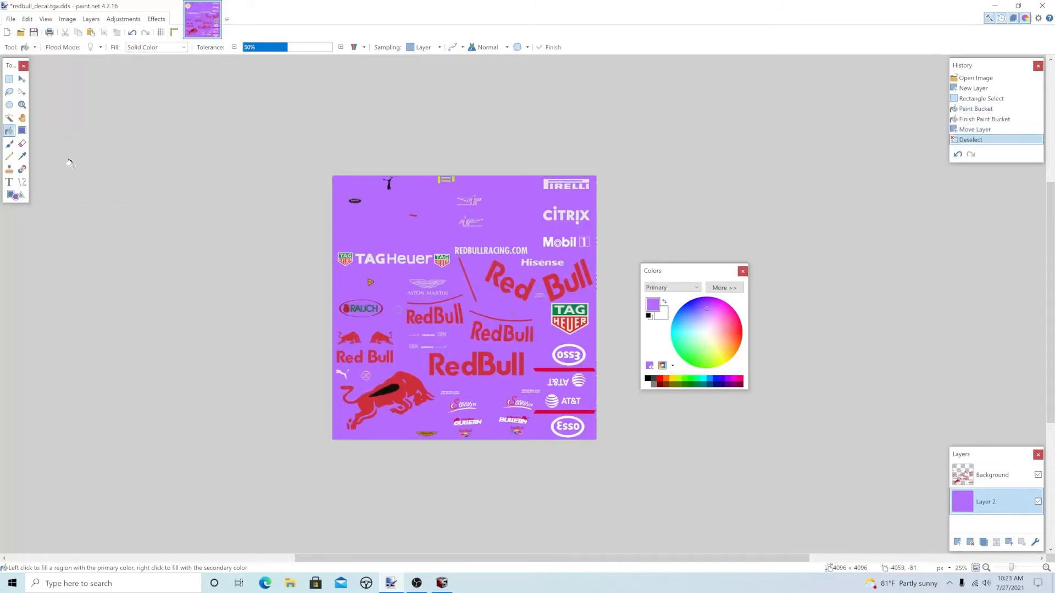
- Try to import Michelin-Logo-1997 from the desktop as a new layer, and undo the import
{"action": "left_click", "coordinate": [91, 20]}
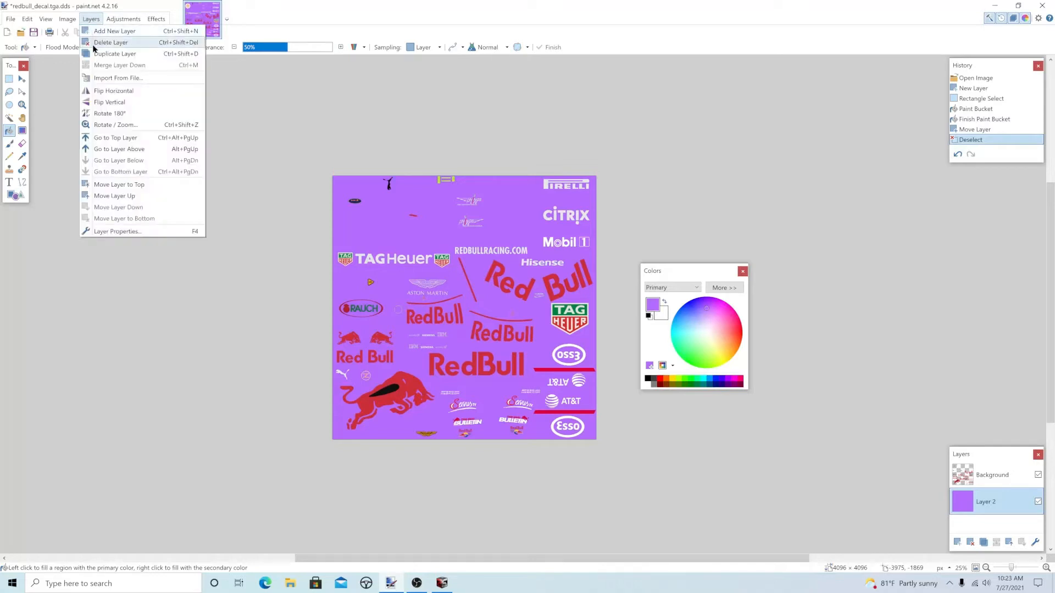
{"action": "left_click", "coordinate": [101, 79]}
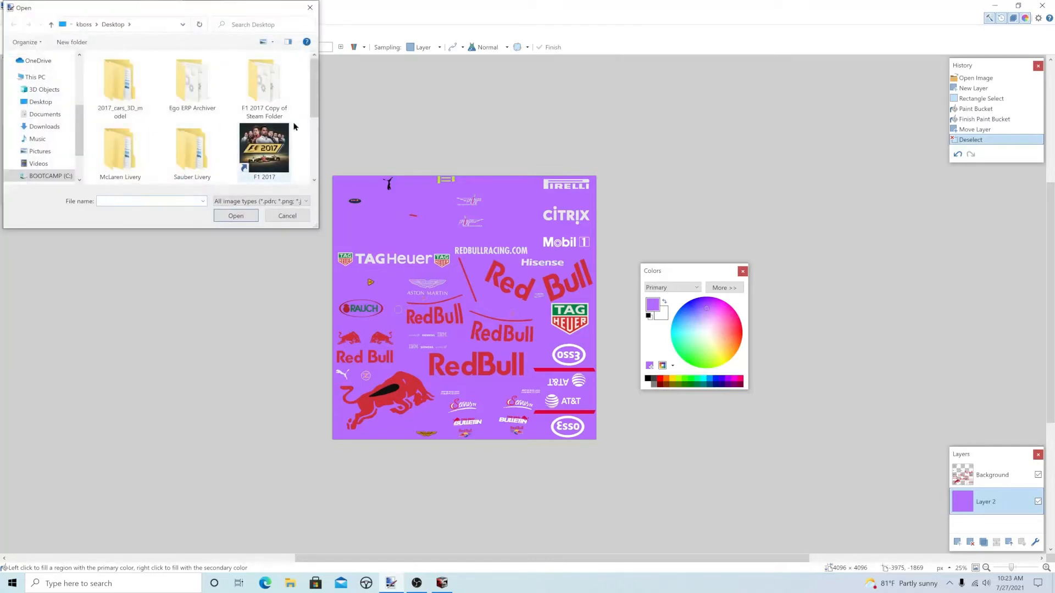
{"action": "scroll", "coordinate": [317, 99], "scroll_direction": "down", "scroll_amount": 3}
{"action": "left_click", "coordinate": [120, 136]}
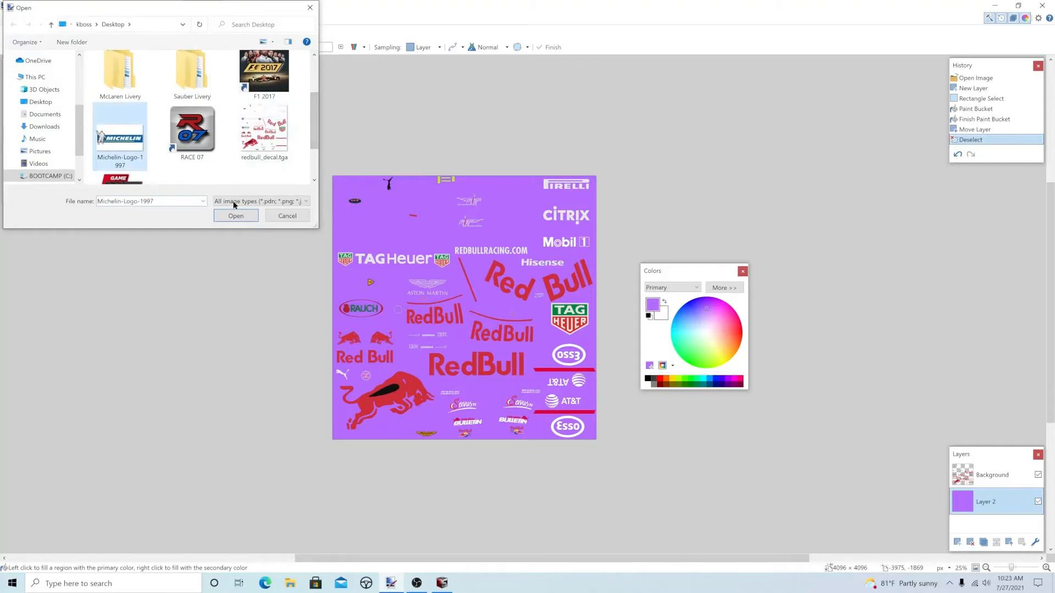
{"action": "left_click", "coordinate": [255, 219]}
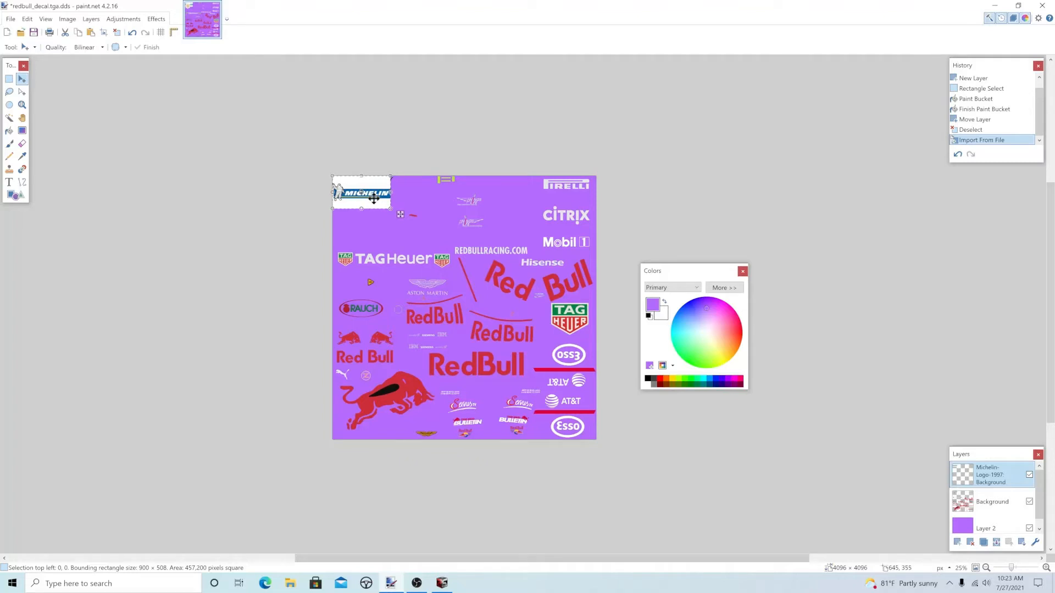
{"action": "scroll", "coordinate": [374, 198], "scroll_direction": "right", "scroll_amount": 1}
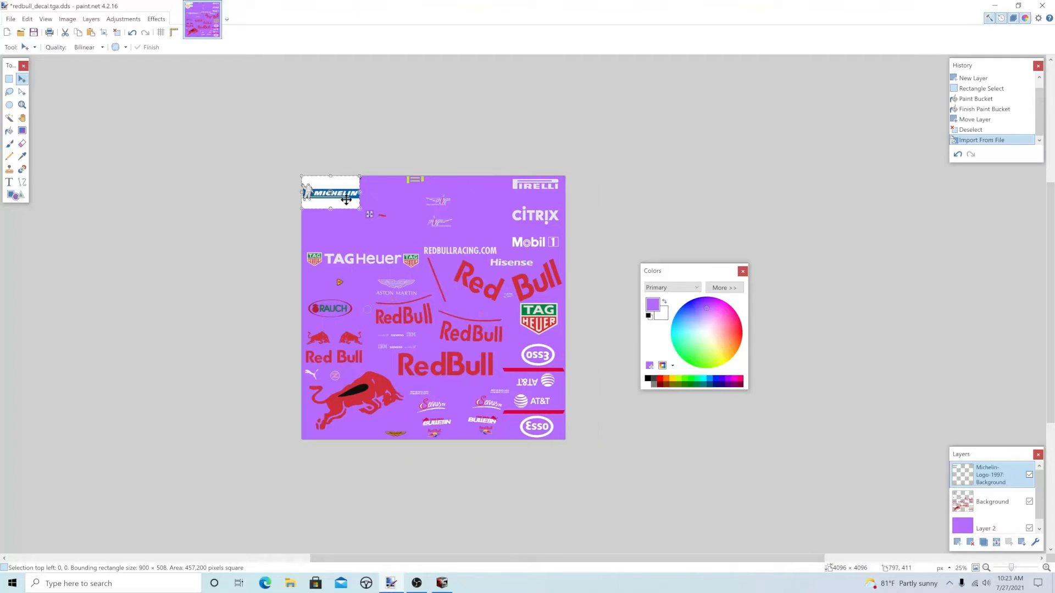
{"action": "left_click", "coordinate": [27, 19]}
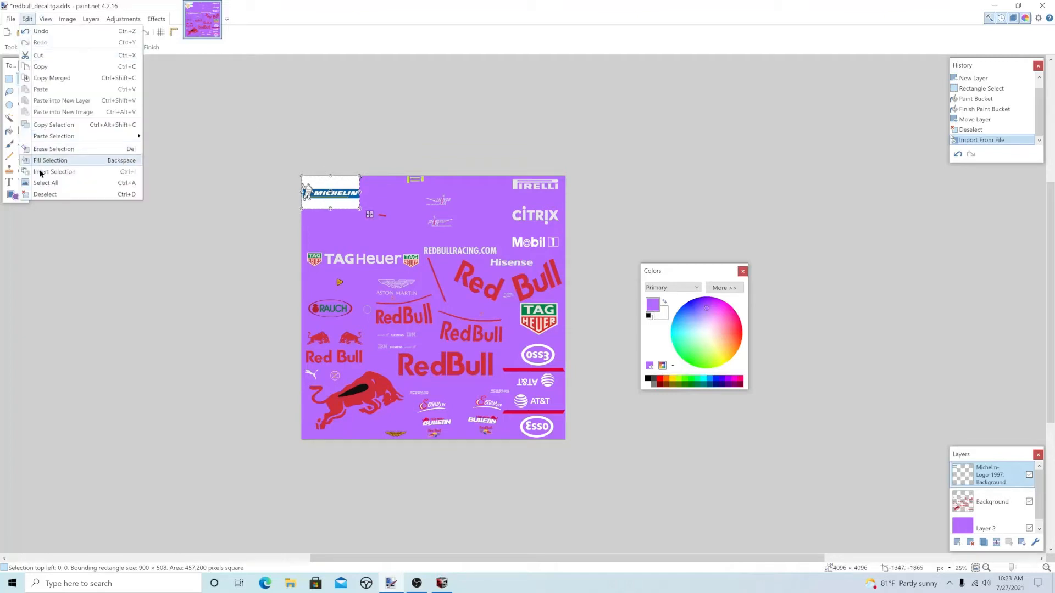
{"action": "left_click", "coordinate": [41, 31]}
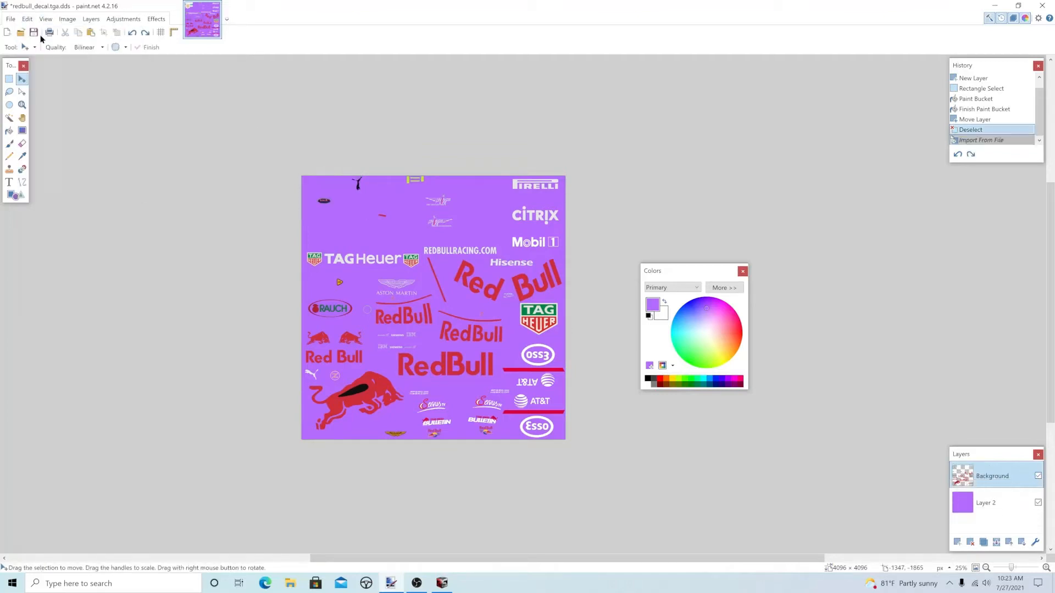
- Open Michelin-Logo-1997 from the desktop as a separate image
{"action": "left_click", "coordinate": [11, 19]}
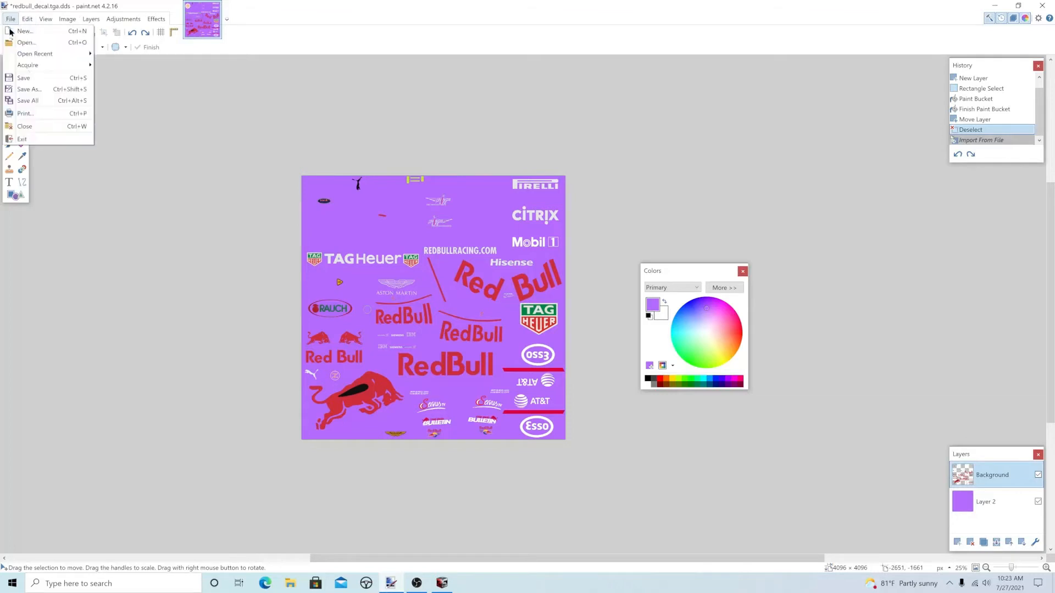
{"action": "left_click", "coordinate": [36, 43]}
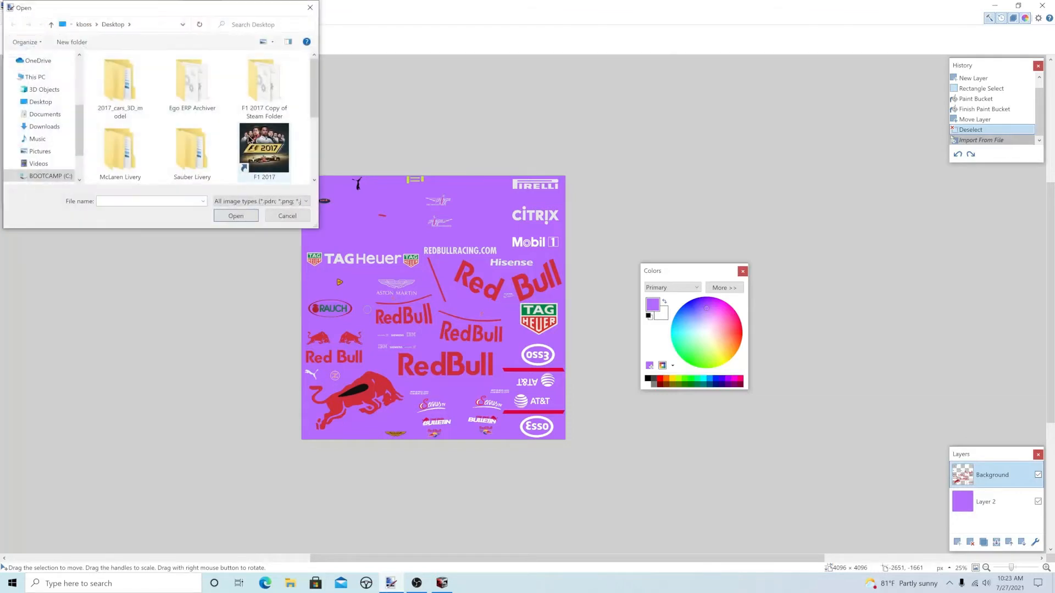
{"action": "scroll", "coordinate": [314, 100], "scroll_direction": "down", "scroll_amount": 2}
{"action": "left_click", "coordinate": [119, 140]}
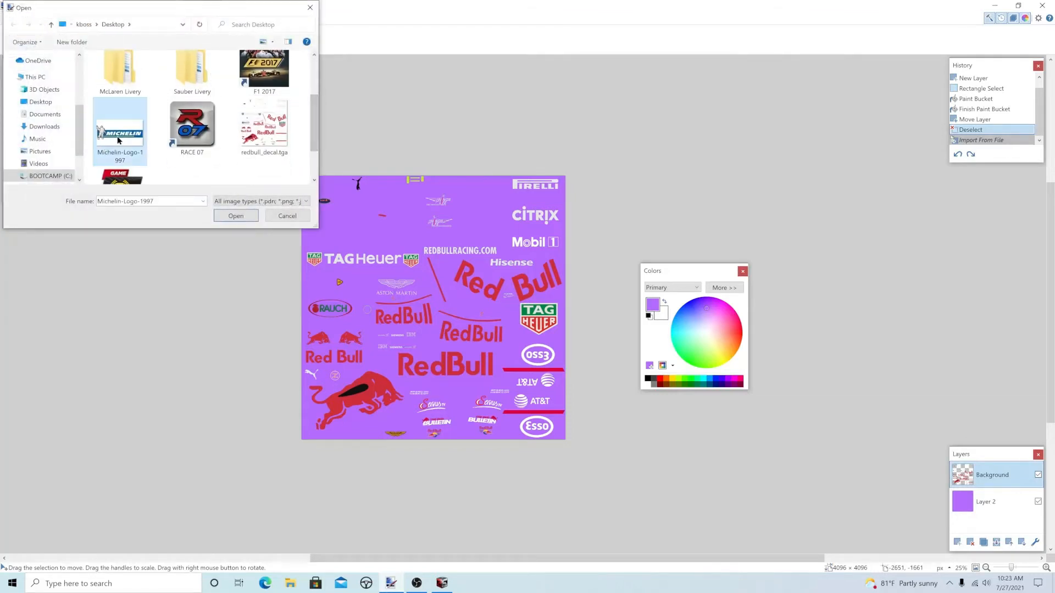
{"action": "left_click", "coordinate": [236, 215]}
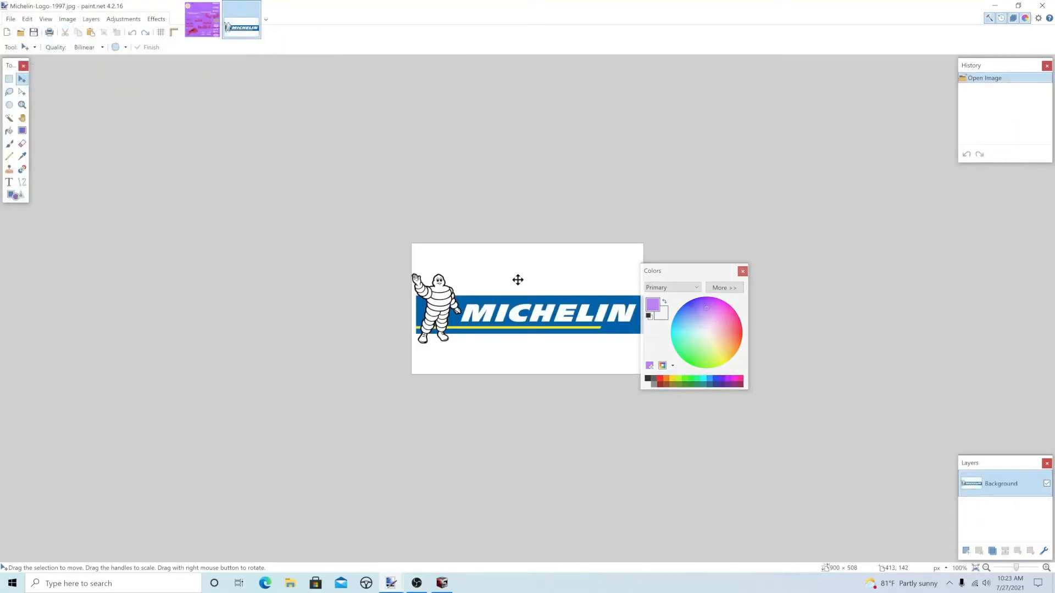
- Select the white area above the Michelin logo with the Magic Wand
{"action": "key", "text": "s"}
{"action": "key", "text": "s"}
{"action": "key", "text": "s"}
{"action": "key", "text": "s"}
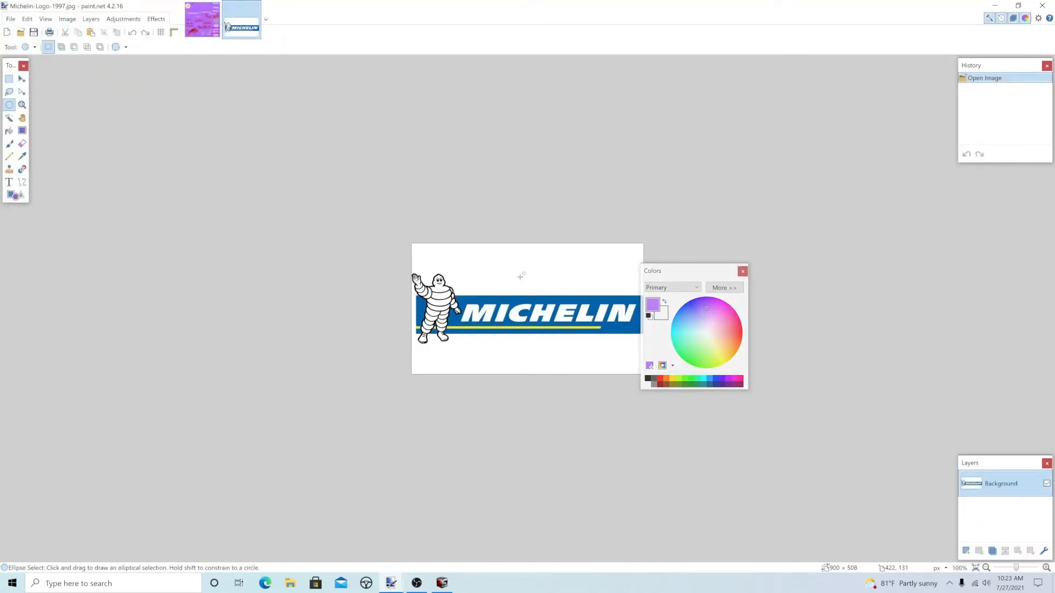
{"action": "left_click", "coordinate": [521, 274]}
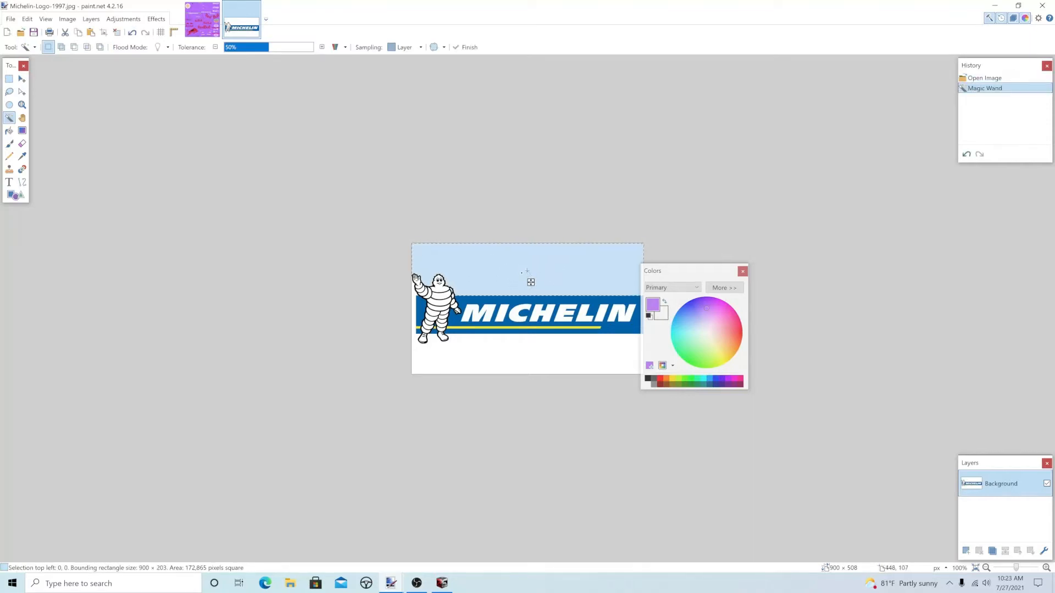
- Set the primary color to fully transparent black, with R, G, B and opacity all at 0
{"action": "left_click_drag", "start_coordinate": [677, 269], "coordinate": [687, 241]}
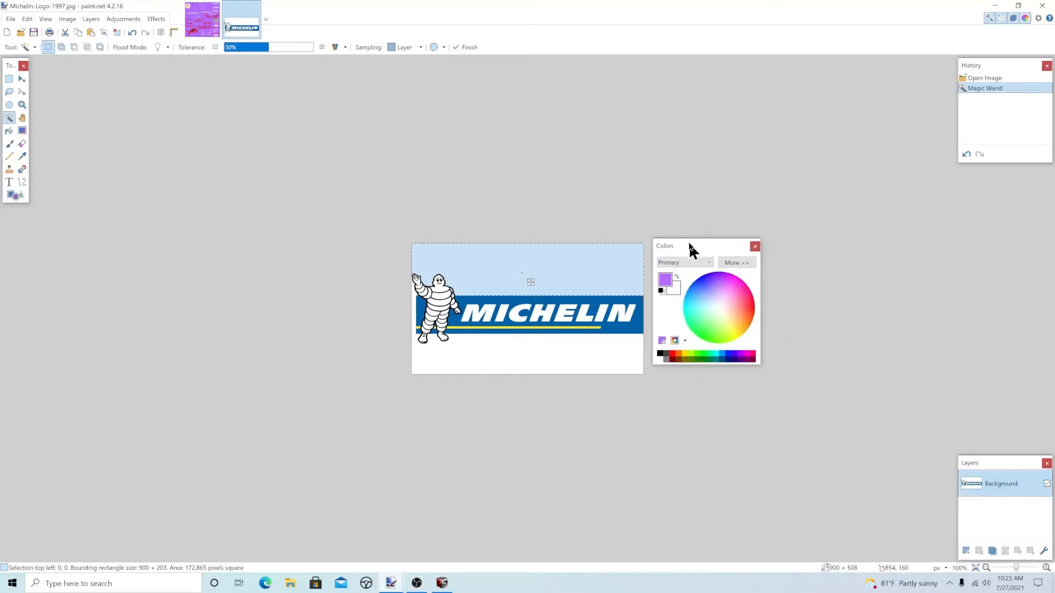
{"action": "left_click", "coordinate": [736, 262]}
{"action": "left_click", "coordinate": [839, 271]}
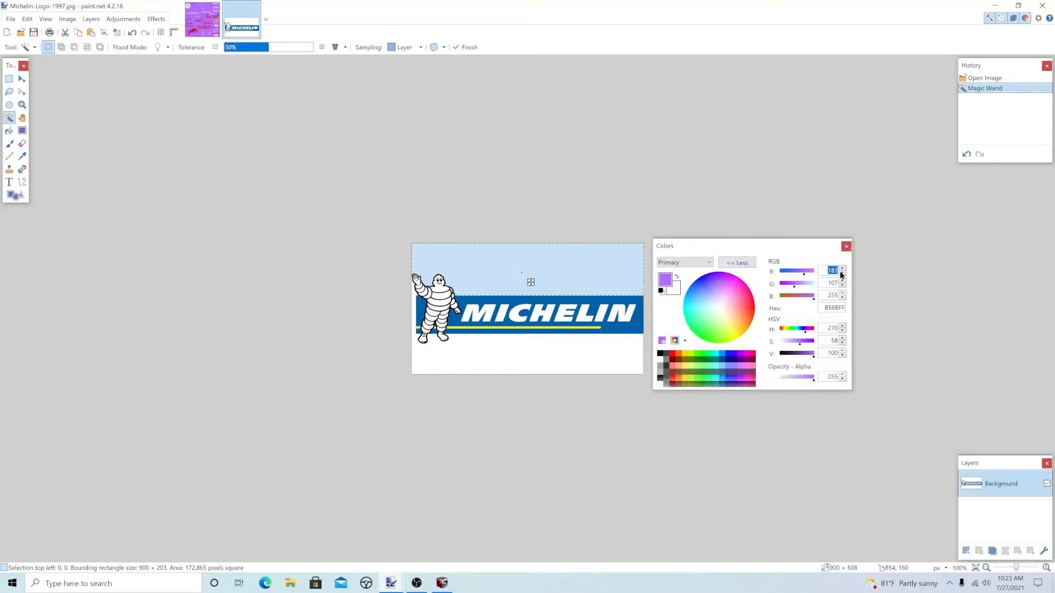
{"action": "type", "text": "0"}
{"action": "key", "text": "Tab"}
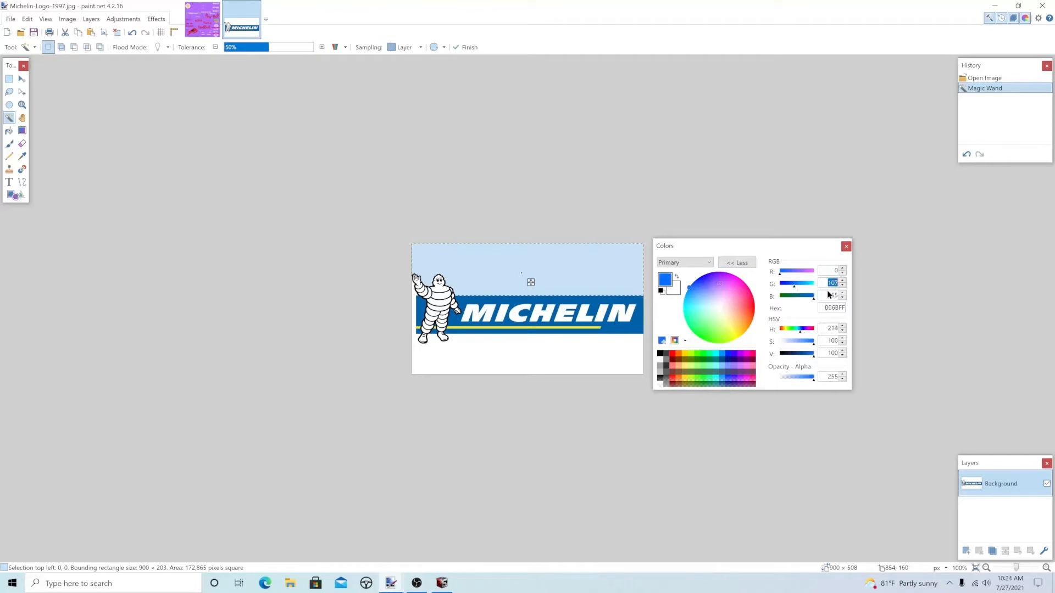
{"action": "type", "text": "0"}
{"action": "key", "text": "Tab"}
{"action": "type", "text": "0"}
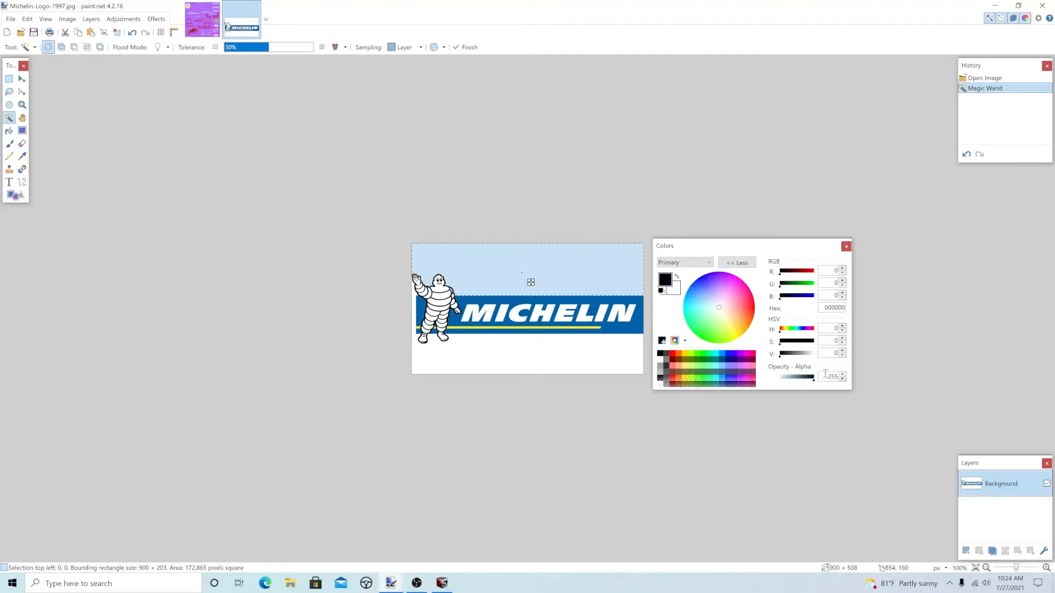
{"action": "left_click", "coordinate": [826, 375]}
{"action": "type", "text": "0"}
- Fill the white areas above and below the Michelin logo with the transparent primary color
{"action": "left_click", "coordinate": [531, 282]}
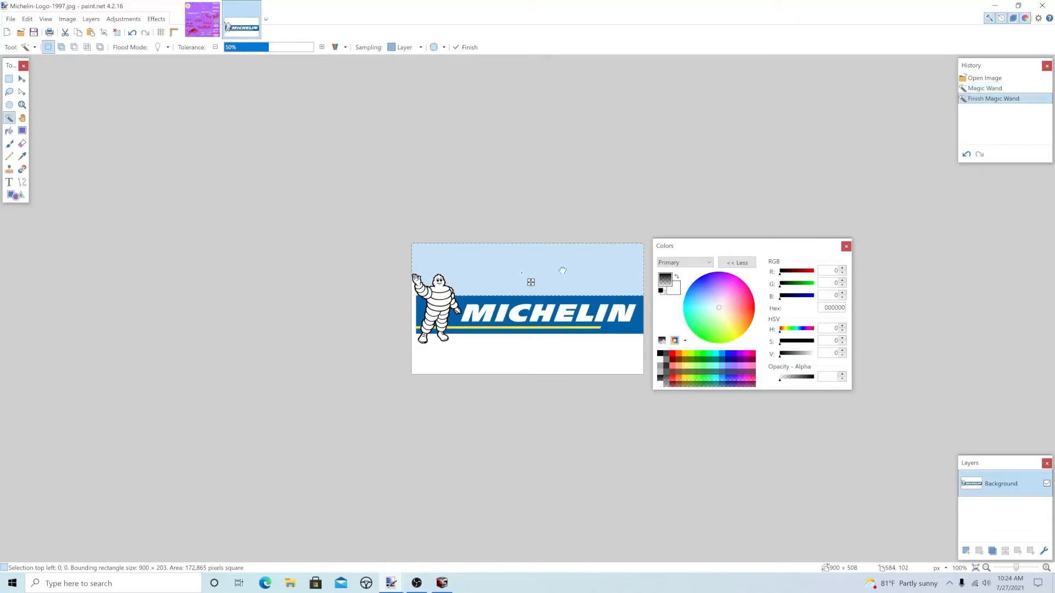
{"action": "key", "text": "BackSpace"}
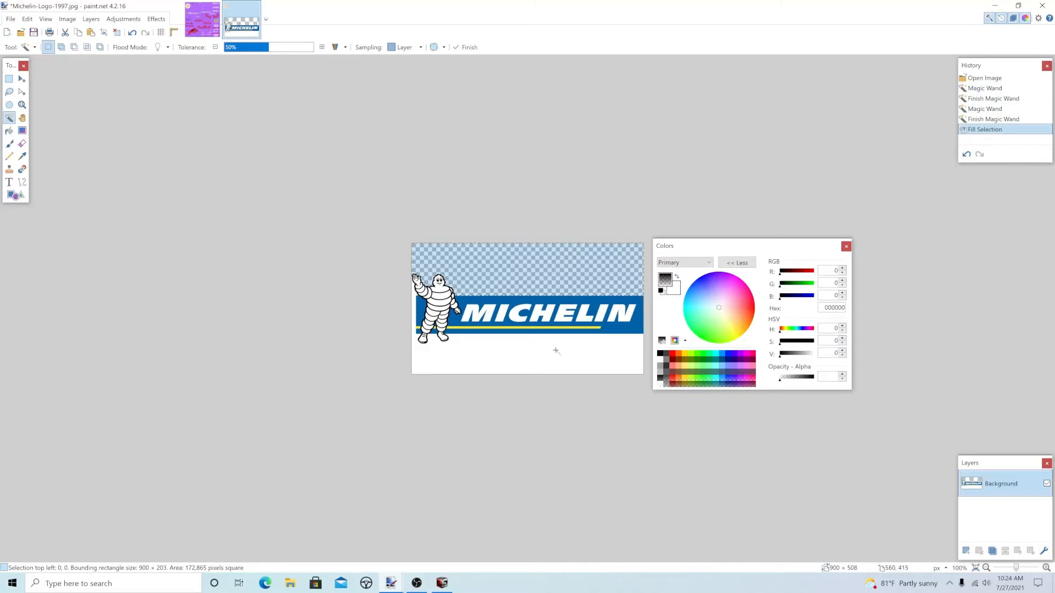
{"action": "left_click", "coordinate": [526, 351]}
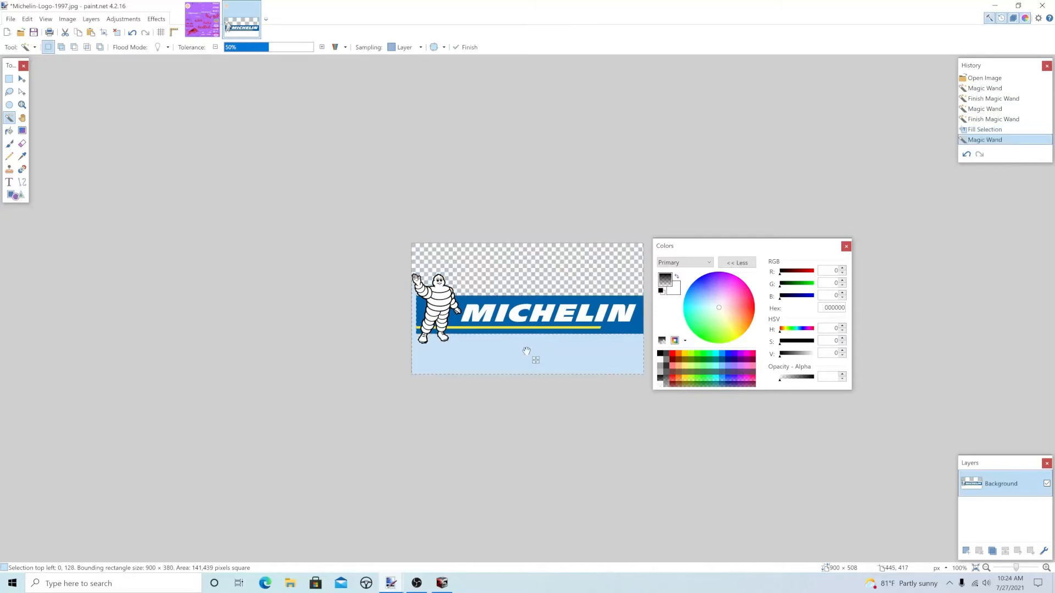
{"action": "key", "text": "BackSpace"}
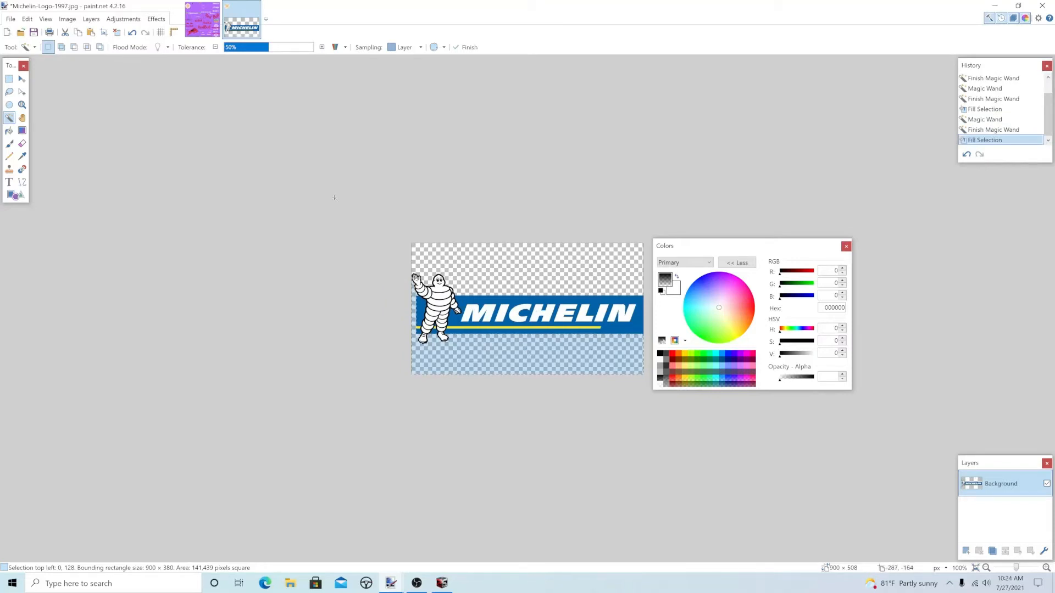
- Save the edited logo to the desktop as Michelin in PNG format with auto-detected bit depth, and close the image
{"action": "left_click", "coordinate": [10, 19]}
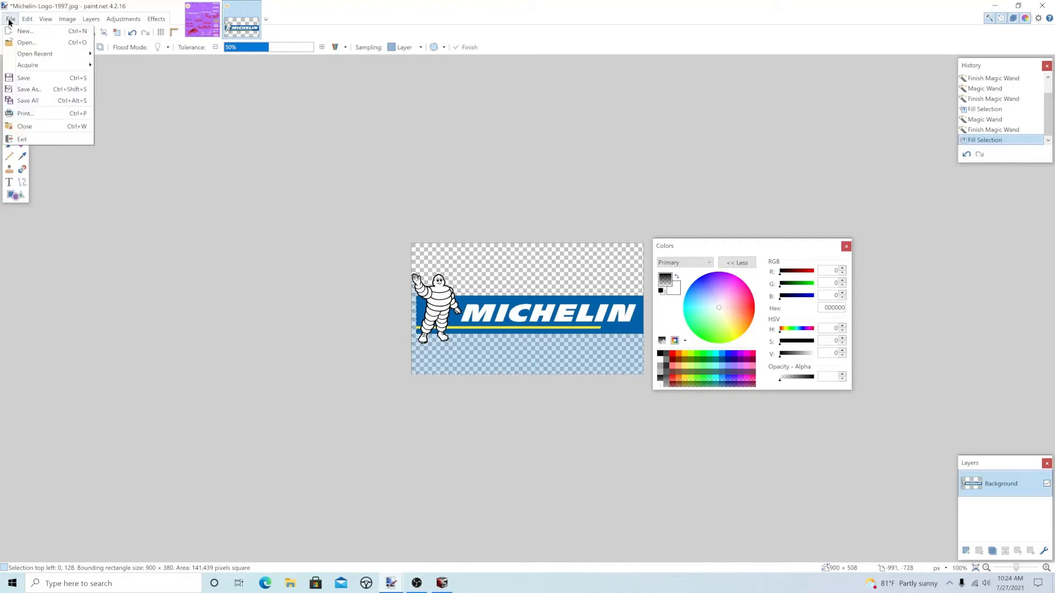
{"action": "left_click", "coordinate": [26, 88]}
{"action": "left_click", "coordinate": [163, 172]}
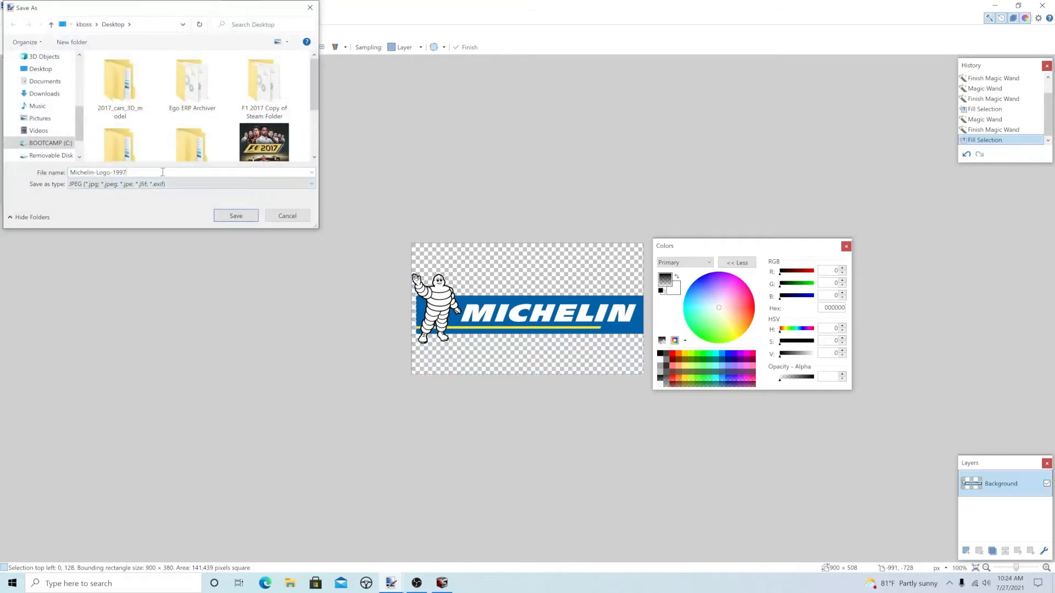
{"action": "key", "text": "BackSpace"}
{"action": "key", "text": "BackSpace"}
{"action": "key", "text": "BackSpace"}
{"action": "key", "text": "BackSpace"}
{"action": "key", "text": "BackSpace"}
{"action": "key", "text": "BackSpace"}
{"action": "key", "text": "BackSpace"}
{"action": "key", "text": "BackSpace"}
{"action": "key", "text": "BackSpace"}
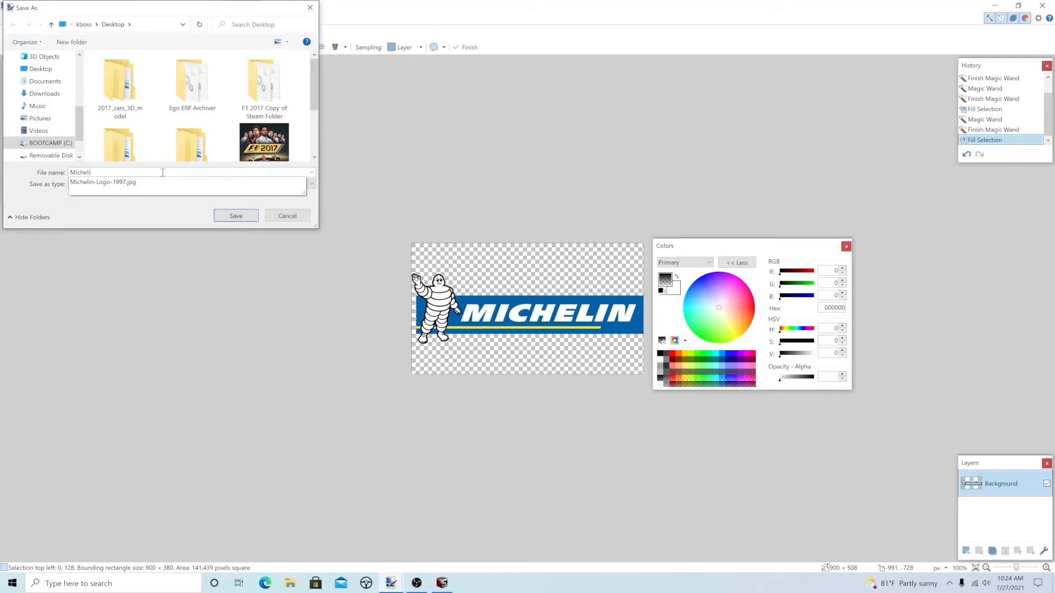
{"action": "left_click", "coordinate": [146, 212]}
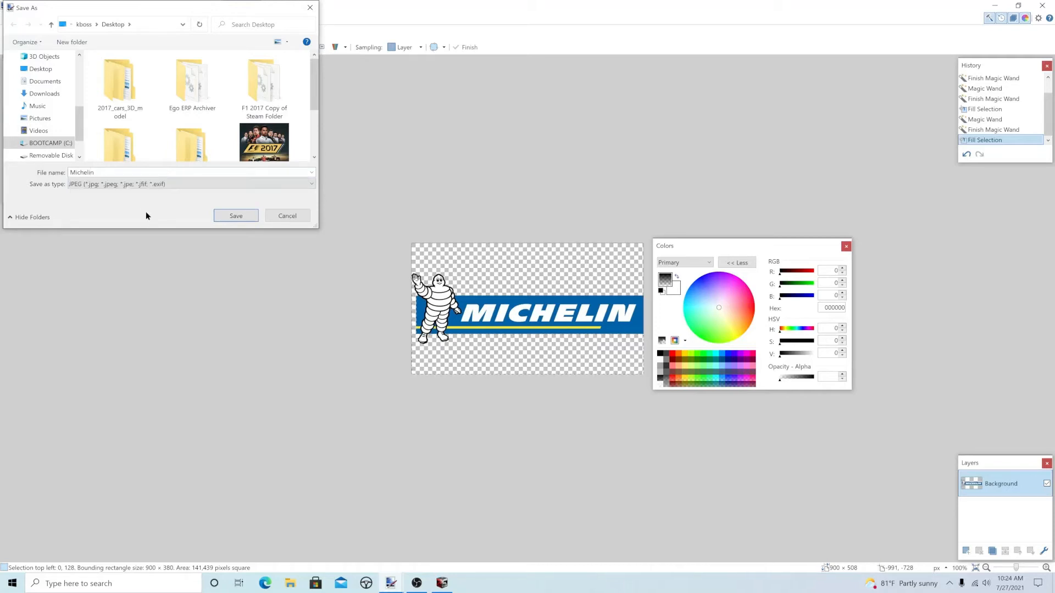
{"action": "left_click", "coordinate": [149, 184]}
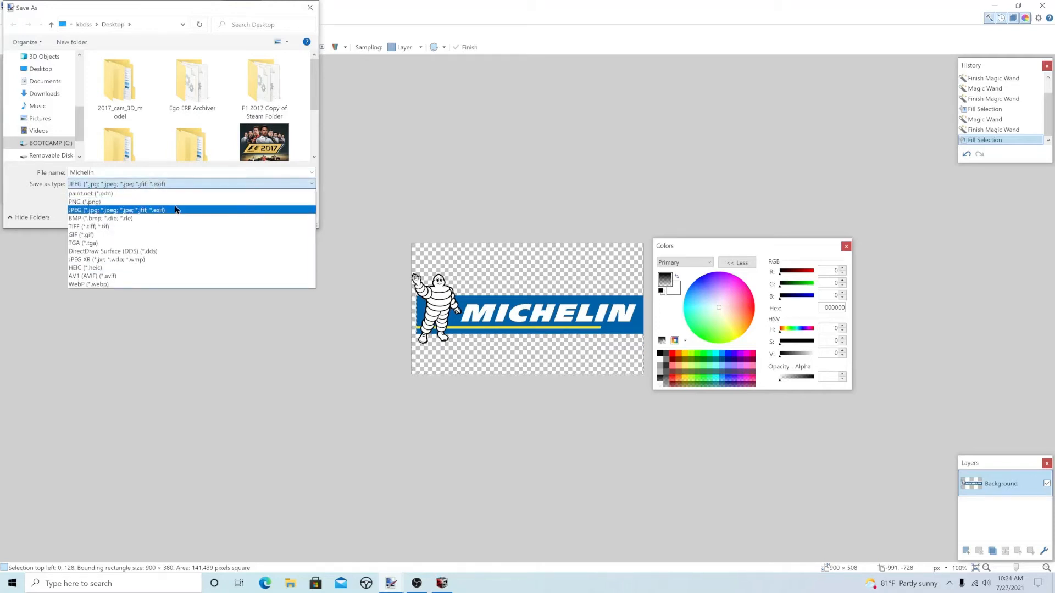
{"action": "left_click", "coordinate": [173, 202]}
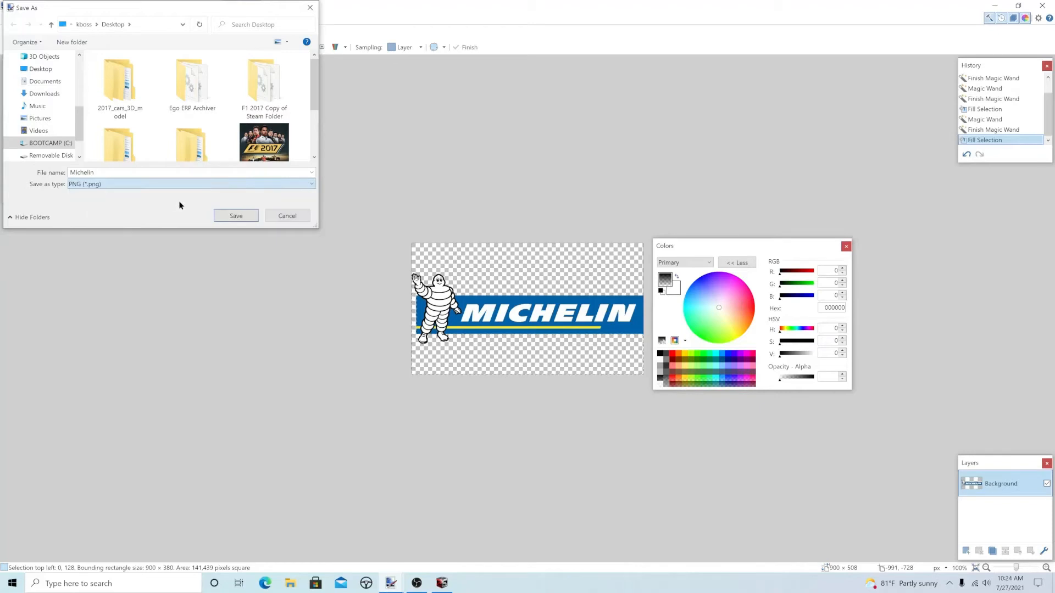
{"action": "left_click", "coordinate": [242, 216]}
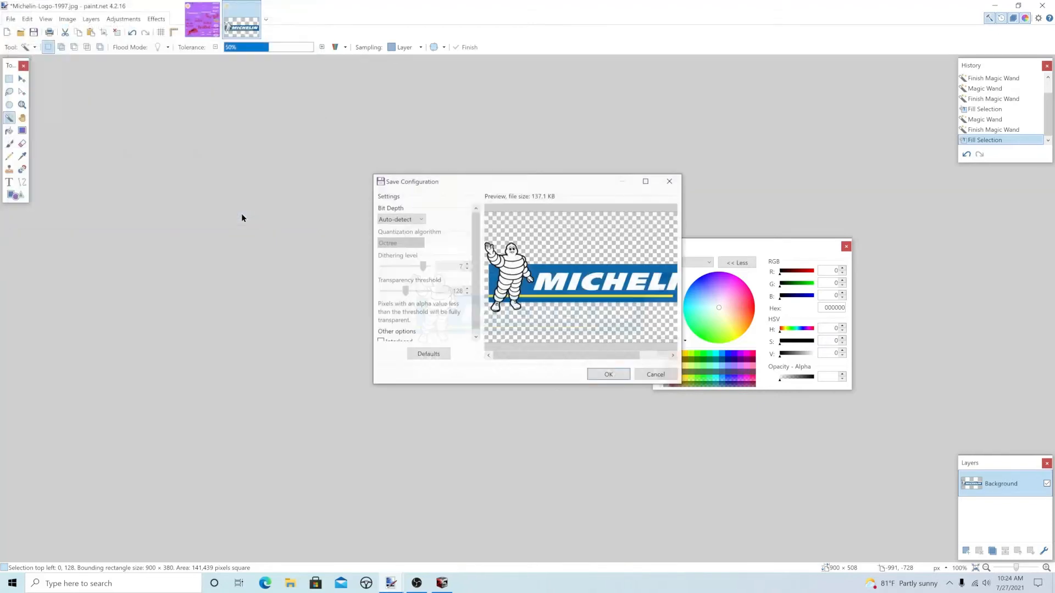
{"action": "left_click", "coordinate": [608, 373]}
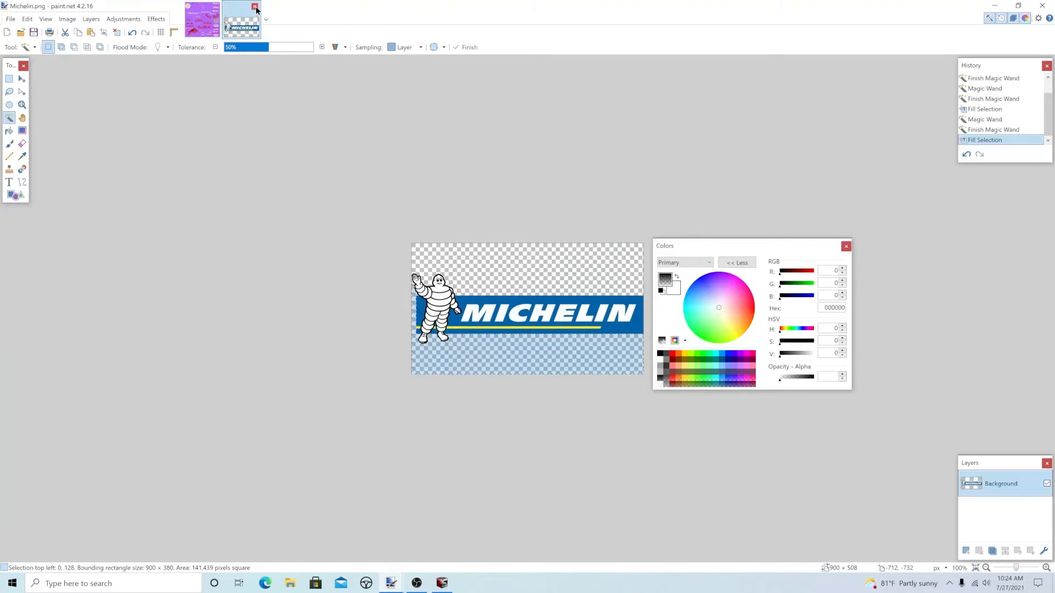
{"action": "left_click", "coordinate": [256, 7]}
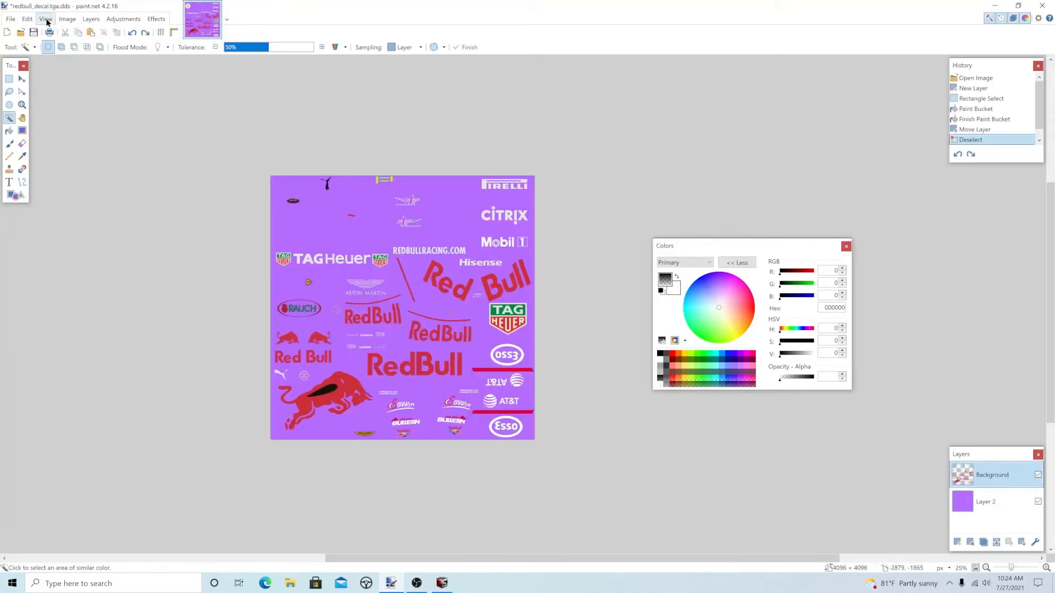
- Import the Michelin PNG from the desktop into the decal texture as a new layer
{"action": "left_click", "coordinate": [91, 18]}
{"action": "left_click", "coordinate": [101, 77]}
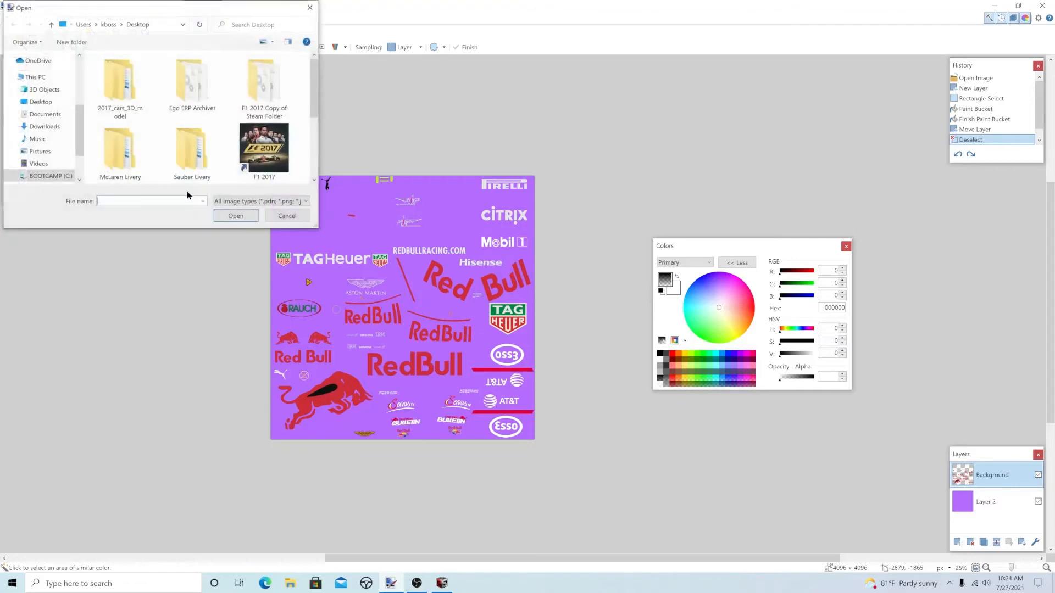
{"action": "left_click_drag", "start_coordinate": [313, 82], "coordinate": [316, 110]}
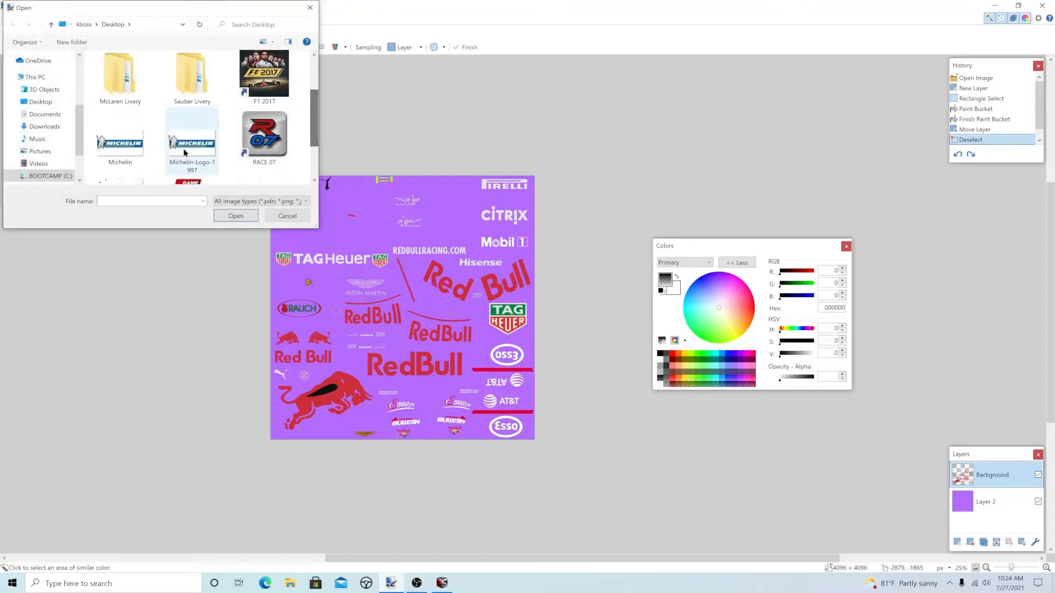
{"action": "left_click", "coordinate": [126, 149]}
{"action": "left_click", "coordinate": [236, 216]}
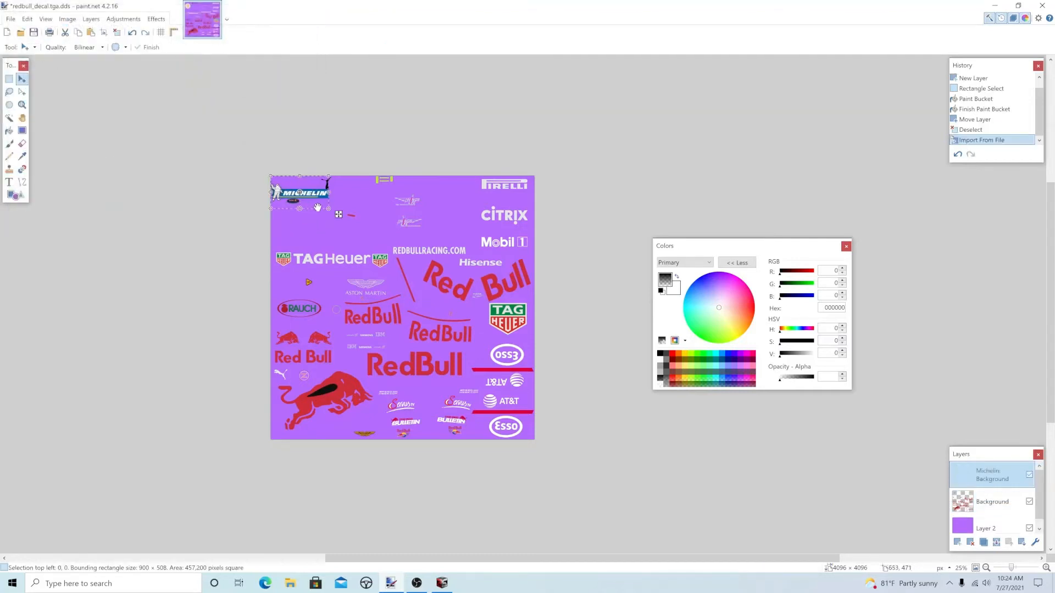
- Move the imported Michelin logo over the Pirelli logo in the texture's upper-right corner
{"action": "left_click_drag", "start_coordinate": [315, 196], "coordinate": [470, 179]}
{"action": "left_click_drag", "start_coordinate": [517, 197], "coordinate": [511, 189]}
{"action": "scroll", "coordinate": [607, 268], "scroll_direction": "right", "scroll_amount": 2}
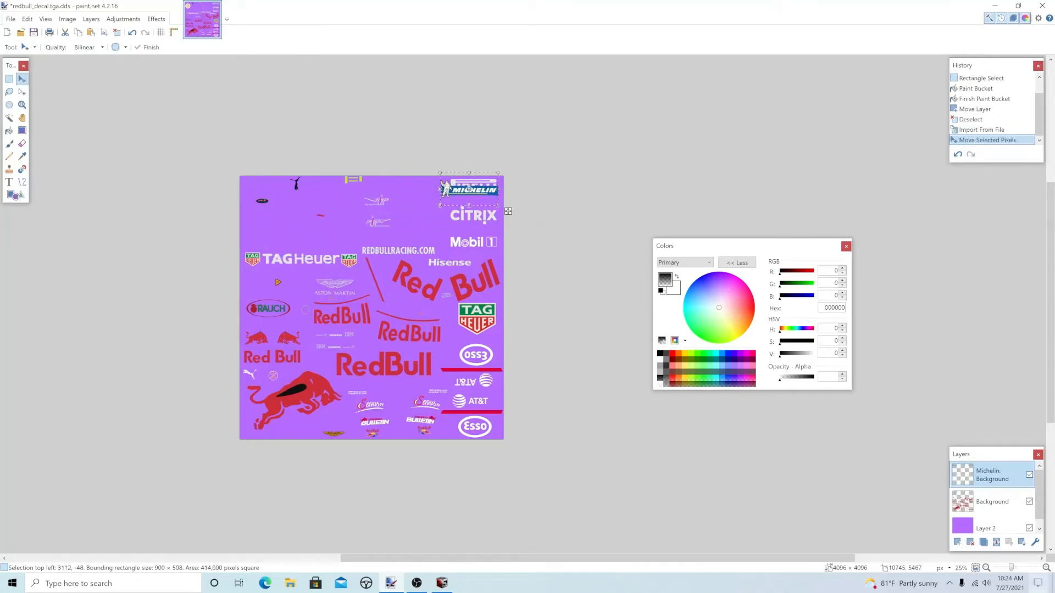
- Shrink the Michelin logo layer's selection to about 584 × 330 px and position it within the Pirelli logo's area
{"action": "left_click", "coordinate": [1046, 568]}
{"action": "left_click", "coordinate": [1046, 568]}
{"action": "left_click", "coordinate": [1046, 568]}
{"action": "left_click", "coordinate": [1046, 568]}
{"action": "scroll", "coordinate": [621, 360], "scroll_direction": "up", "scroll_amount": 5}
{"action": "scroll", "coordinate": [621, 359], "scroll_direction": "right", "scroll_amount": 5}
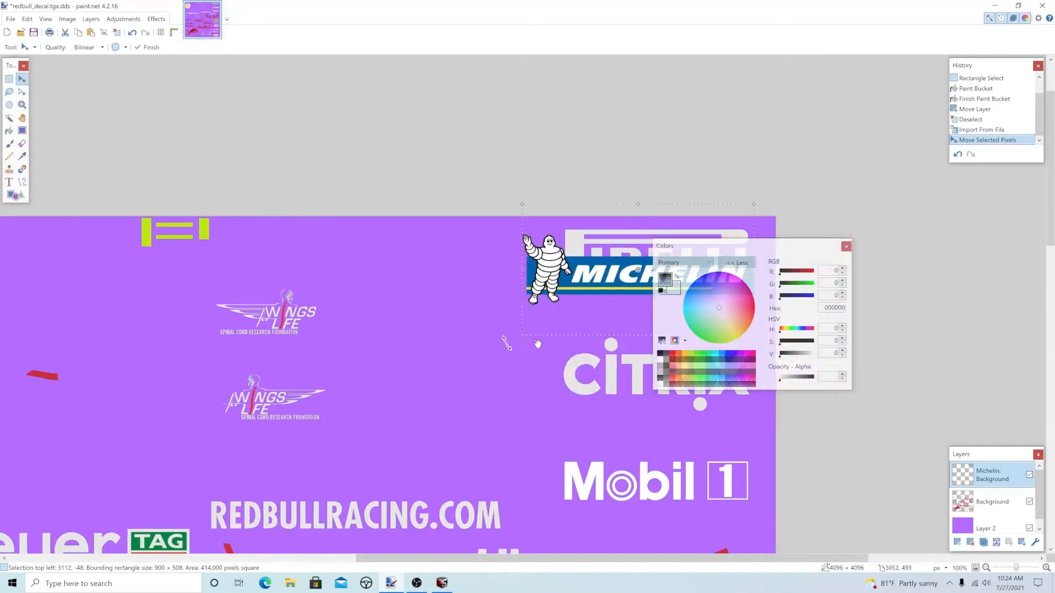
{"action": "scroll", "coordinate": [421, 275], "scroll_direction": "right", "scroll_amount": 1}
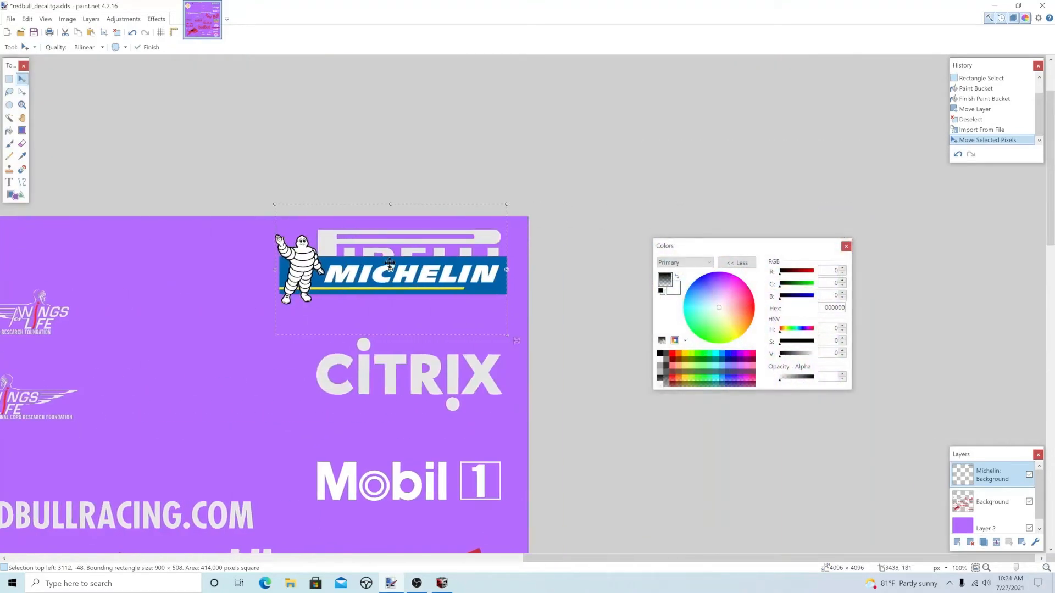
{"action": "left_click_drag", "start_coordinate": [422, 275], "coordinate": [484, 266]}
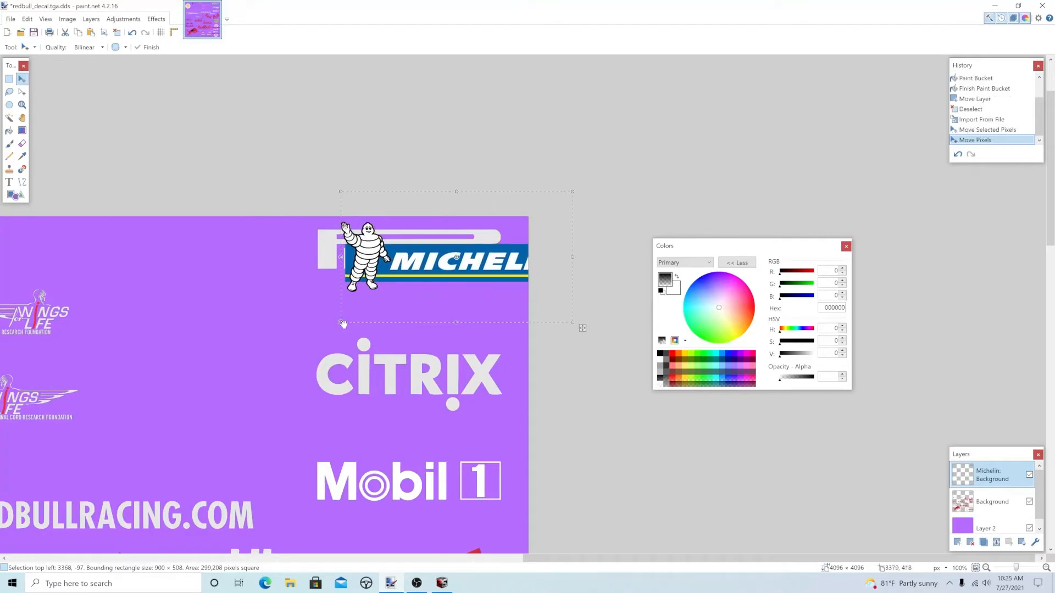
{"action": "left_click_drag", "start_coordinate": [344, 325], "coordinate": [392, 292]}
{"action": "left_click_drag", "start_coordinate": [470, 259], "coordinate": [410, 259]}
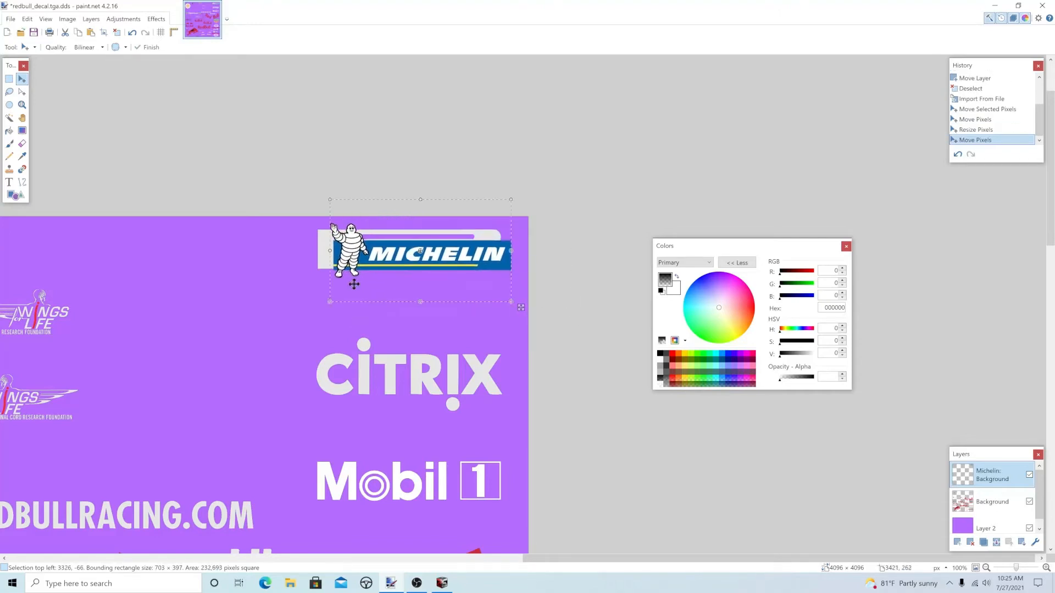
{"action": "left_click_drag", "start_coordinate": [330, 301], "coordinate": [360, 285]}
{"action": "left_click_drag", "start_coordinate": [462, 248], "coordinate": [431, 256]}
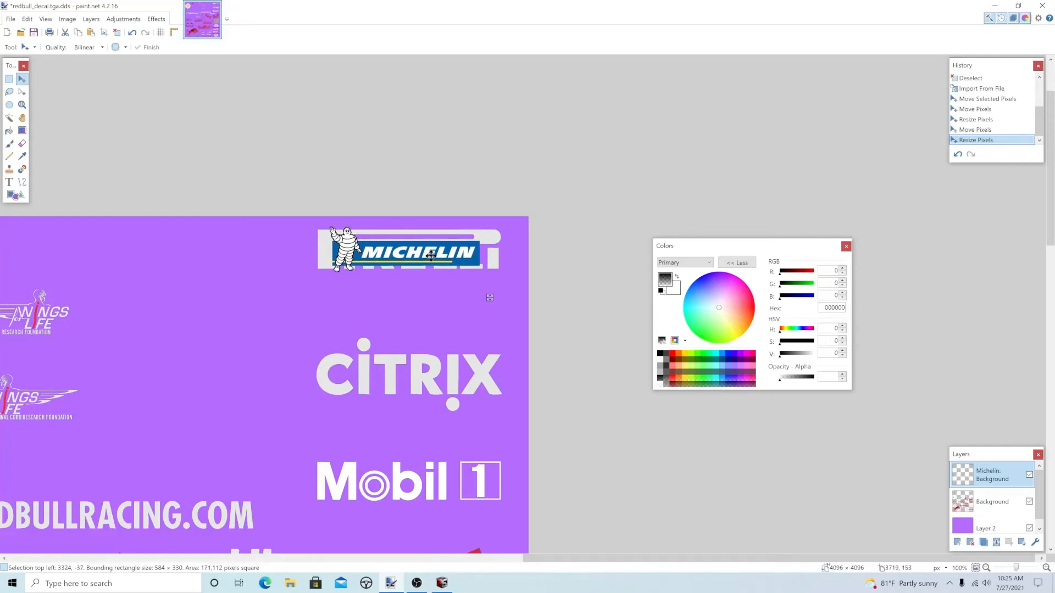
{"action": "left_click_drag", "start_coordinate": [431, 256], "coordinate": [431, 255]}
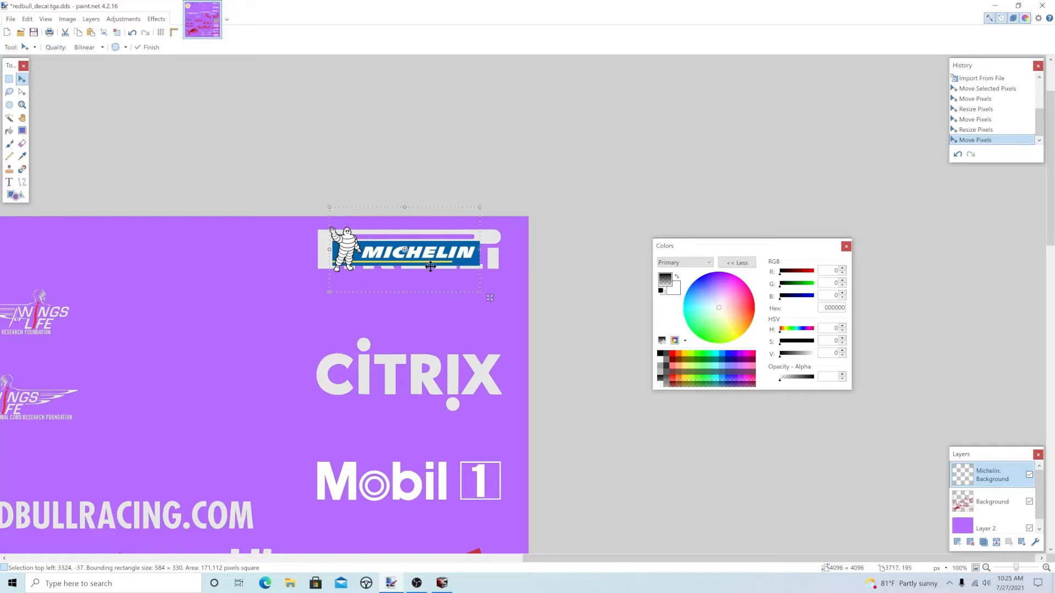
{"action": "scroll", "coordinate": [923, 434], "scroll_direction": "up", "scroll_amount": 1}
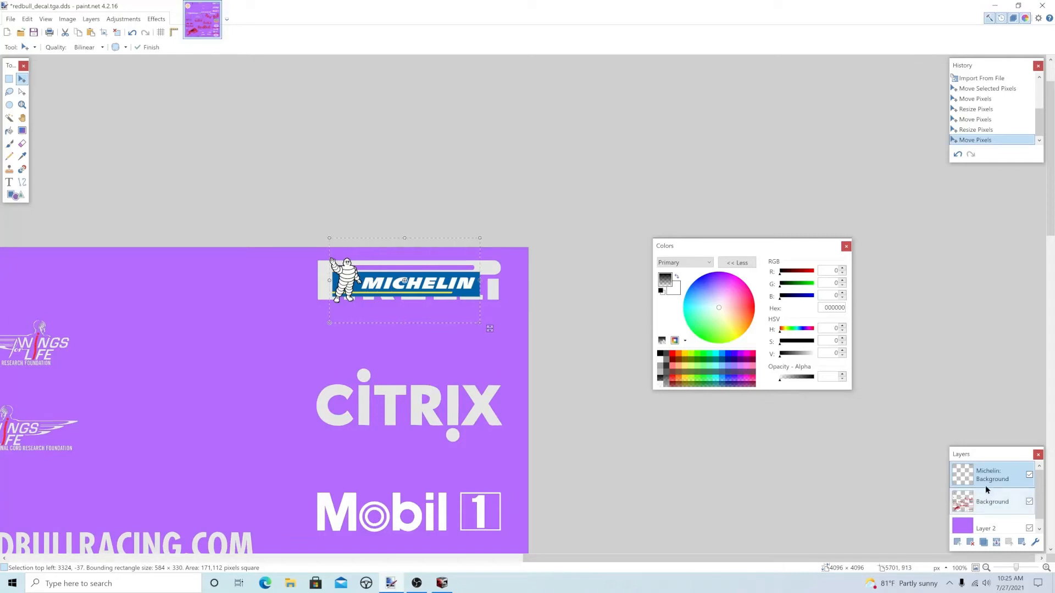
- Erase the Pirelli logo from the Background layer using a rectangular selection of about 787 × 202 px around it
{"action": "left_click", "coordinate": [992, 499]}
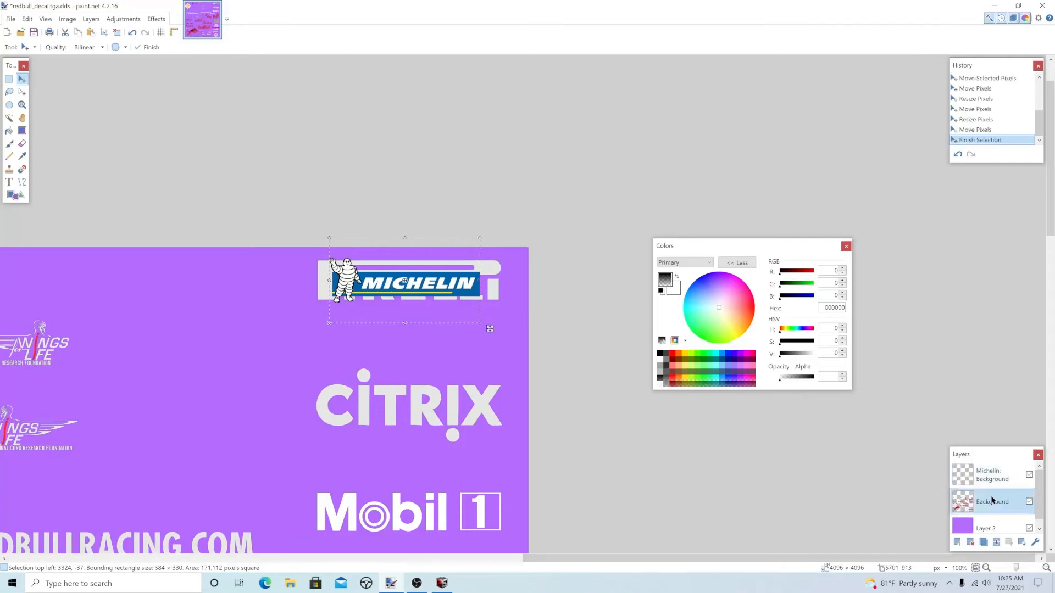
{"action": "left_click", "coordinate": [9, 78]}
{"action": "left_click_drag", "start_coordinate": [302, 256], "coordinate": [504, 308]}
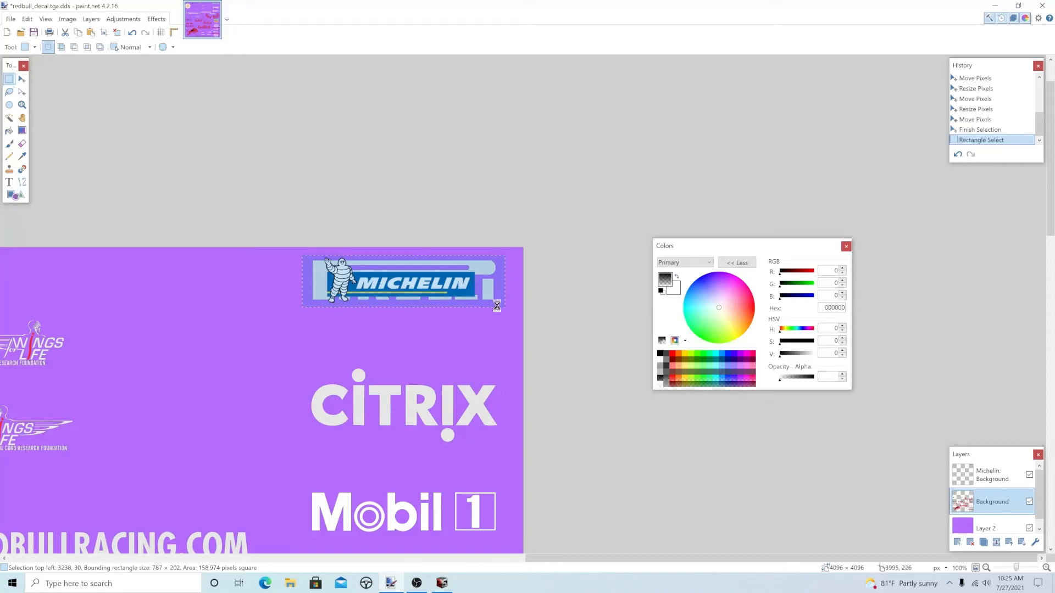
{"action": "key", "text": "BackSpace"}
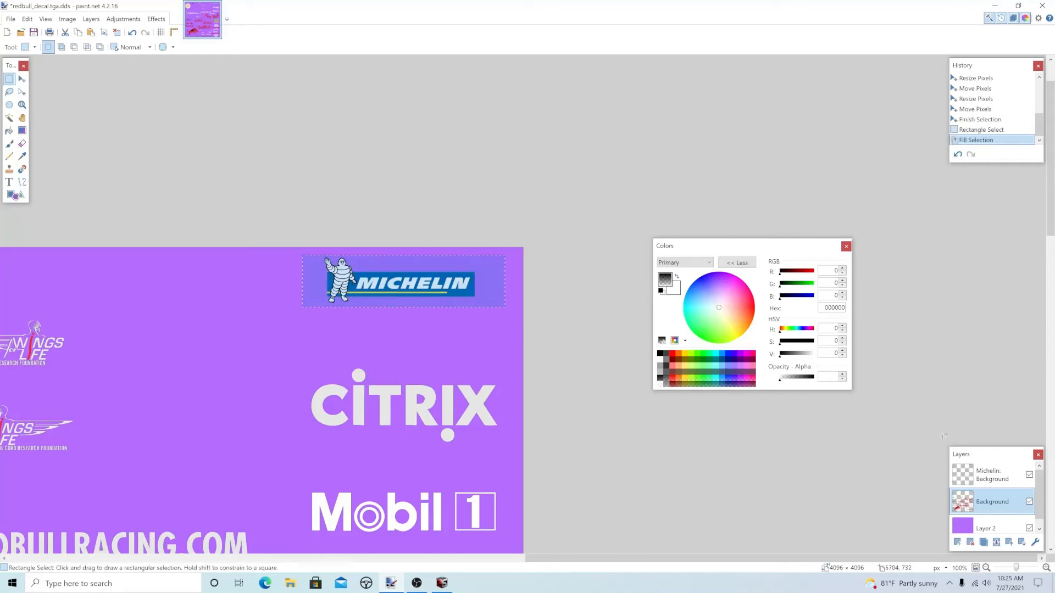
- Hide the purple Layer 2 while keeping the Michelin layer shown, and clear the selection
{"action": "left_click", "coordinate": [1029, 476]}
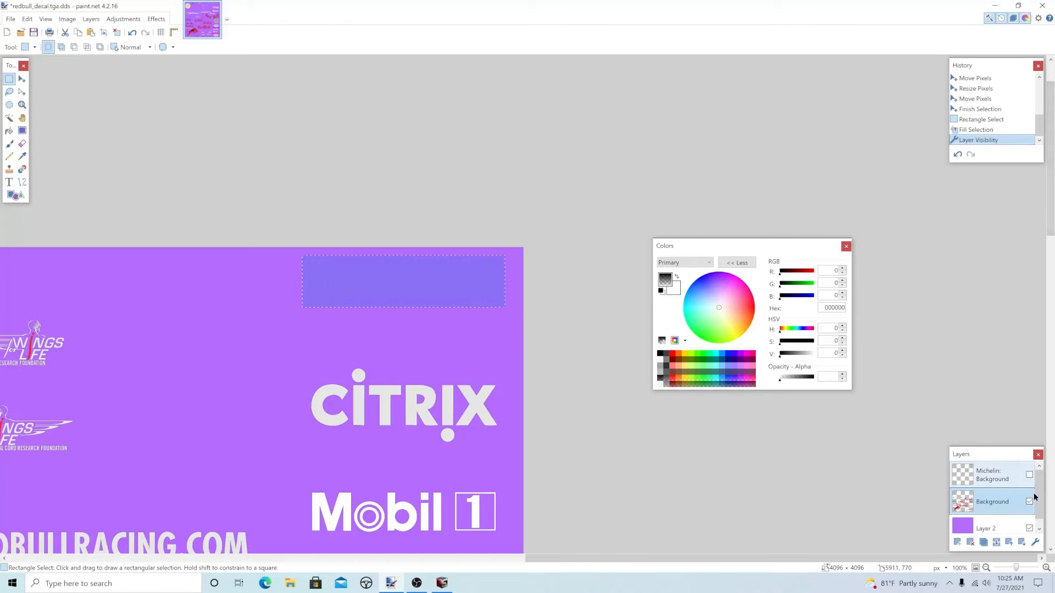
{"action": "left_click", "coordinate": [1029, 529]}
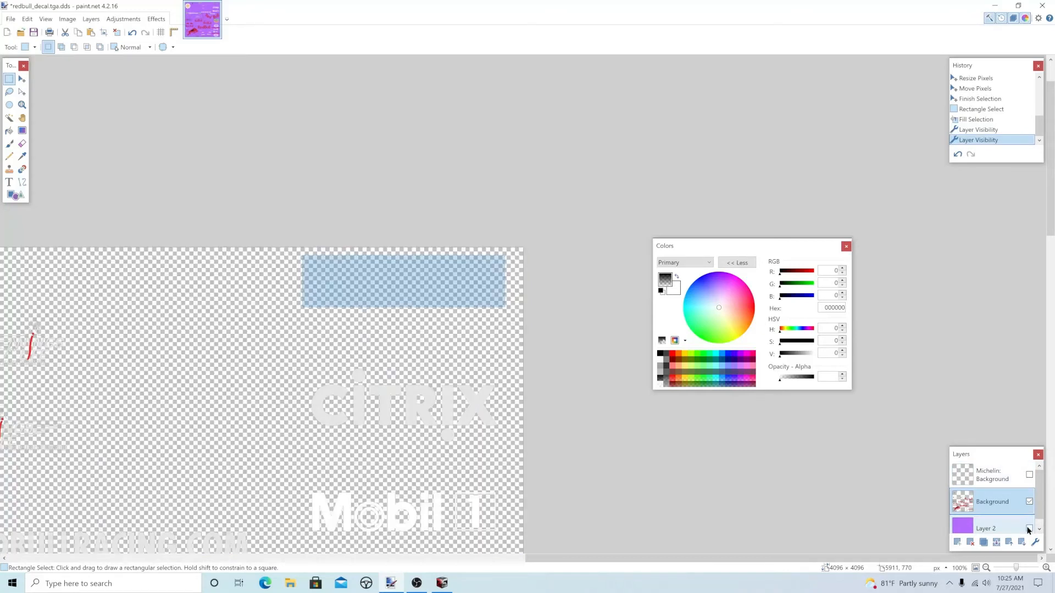
{"action": "left_click", "coordinate": [1029, 476]}
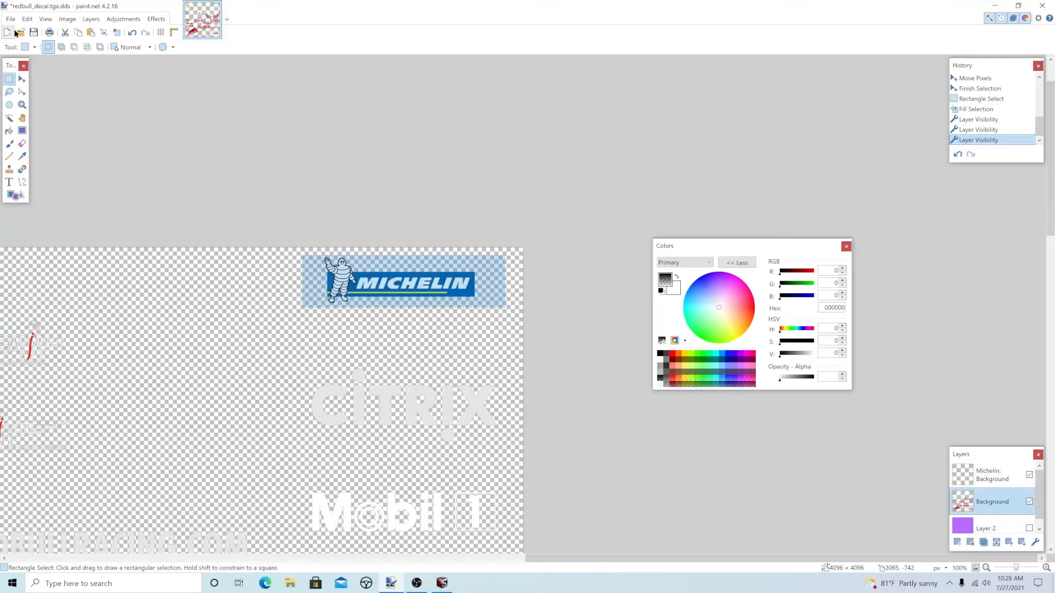
{"action": "left_click", "coordinate": [27, 19]}
{"action": "left_click", "coordinate": [45, 194]}
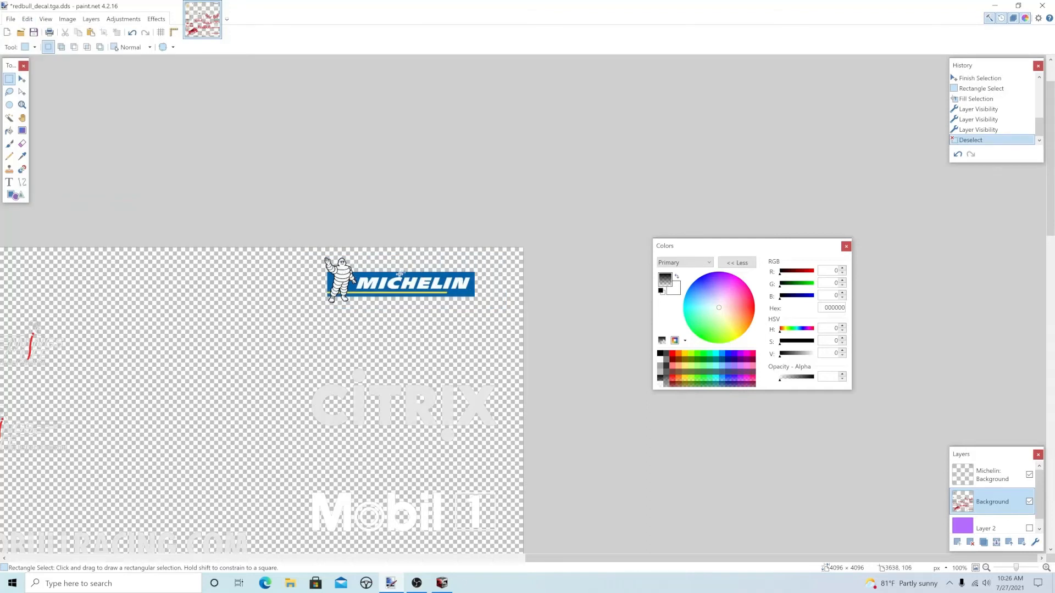
{"action": "left_click", "coordinate": [12, 21]}
{"action": "left_click", "coordinate": [24, 91]}
{"action": "left_click", "coordinate": [120, 173]}
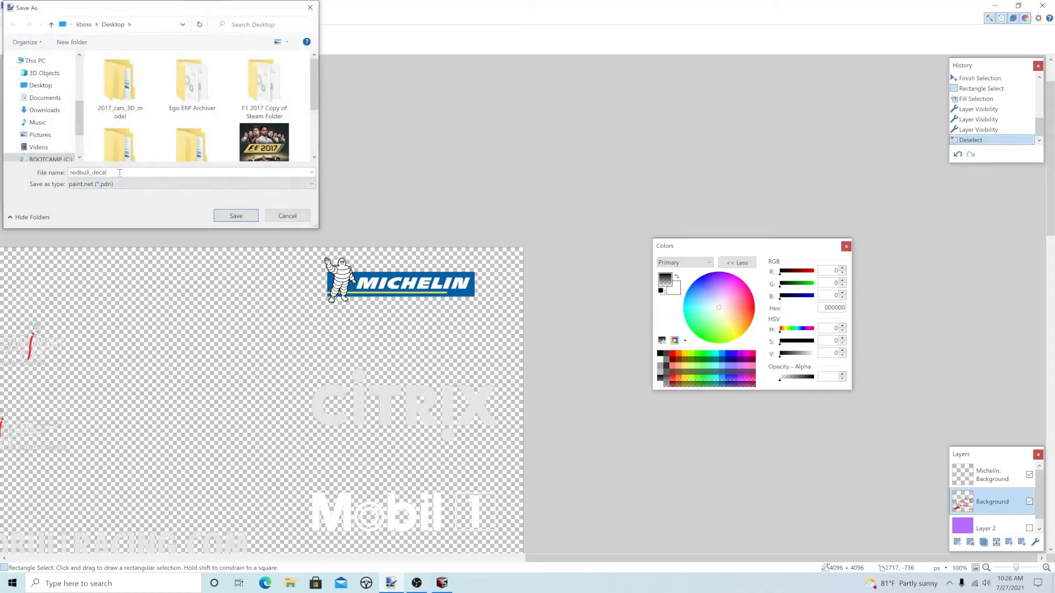
{"action": "left_click", "coordinate": [145, 185]}
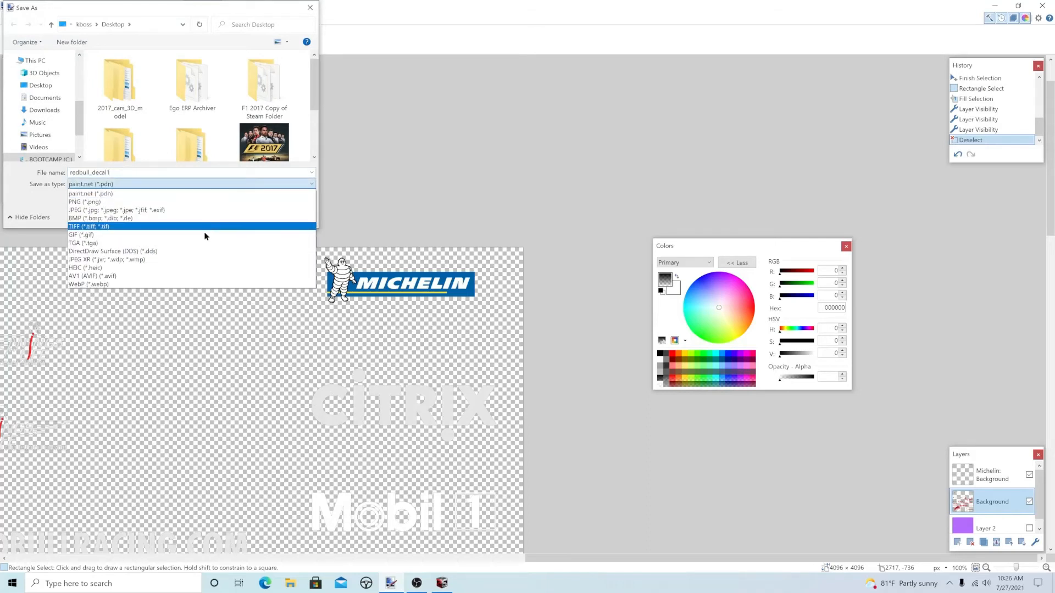
{"action": "left_click", "coordinate": [200, 247]}
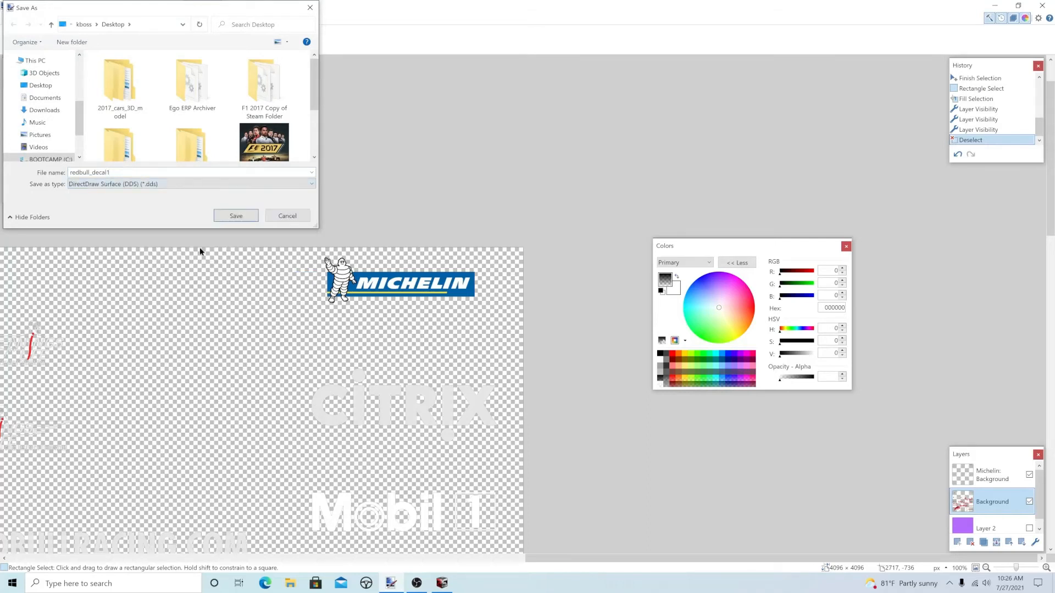
{"action": "left_click", "coordinate": [235, 217]}
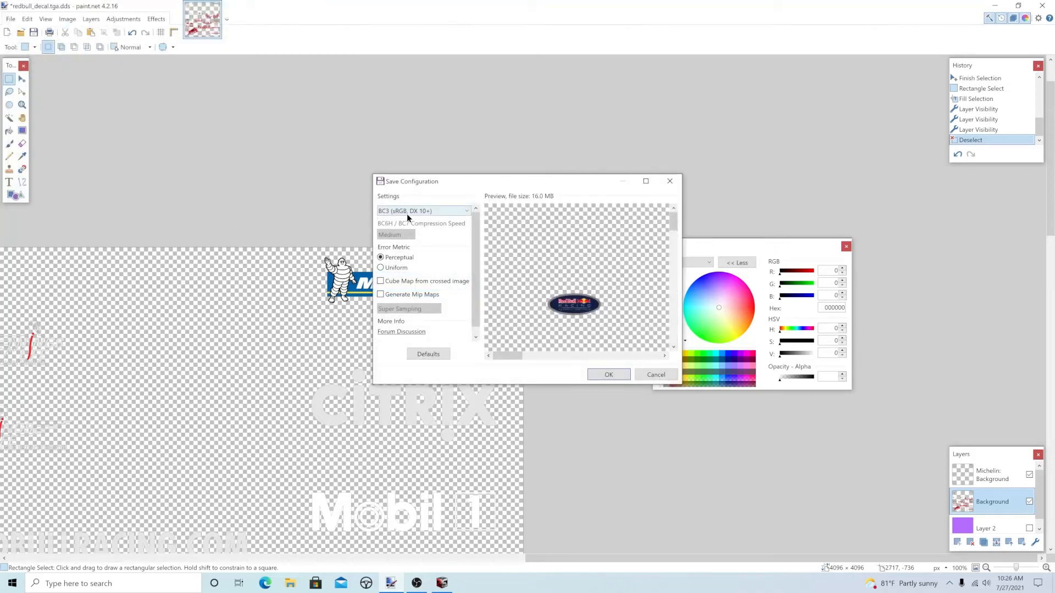
{"action": "left_click", "coordinate": [600, 375]}
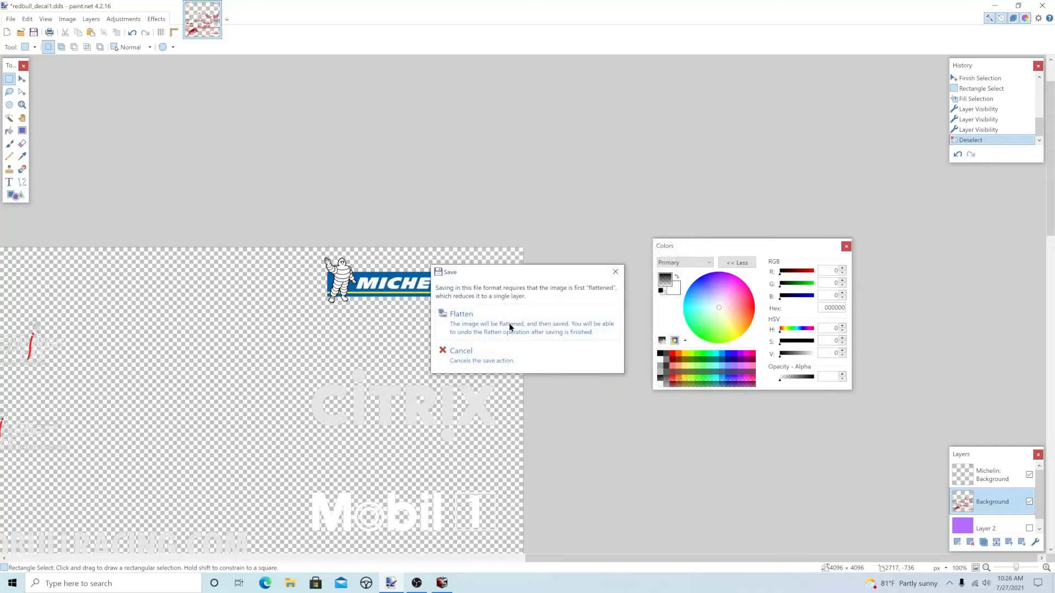
{"action": "left_click", "coordinate": [504, 346]}
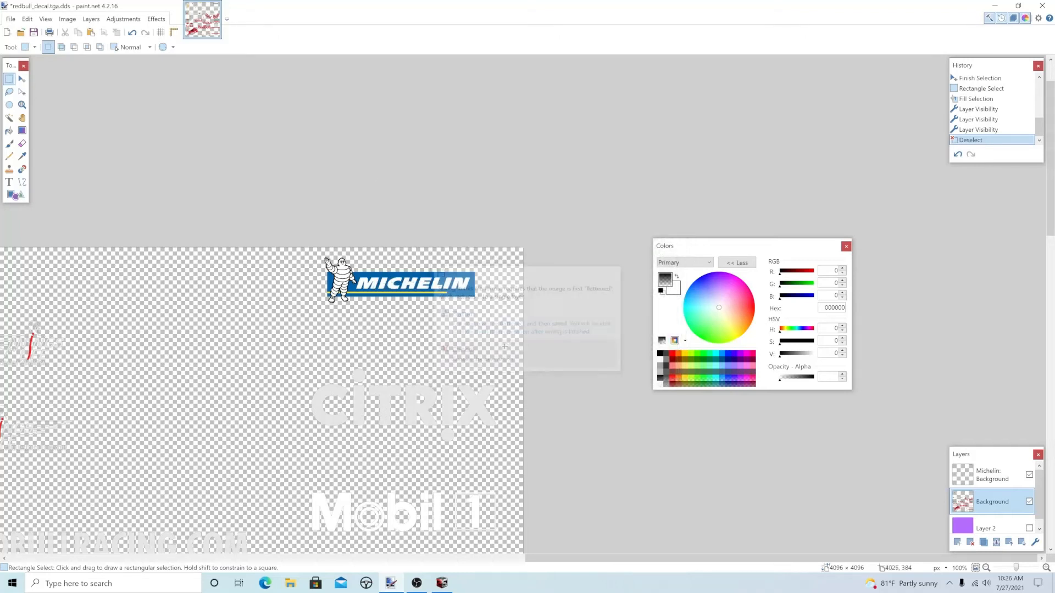
- Delete the purple Layer 2 and save the flattened texture to the desktop as redbull_decal1 in DDS format with BC3 (sRGB, DX 10+)
{"action": "left_click", "coordinate": [989, 528]}
{"action": "left_click", "coordinate": [970, 543]}
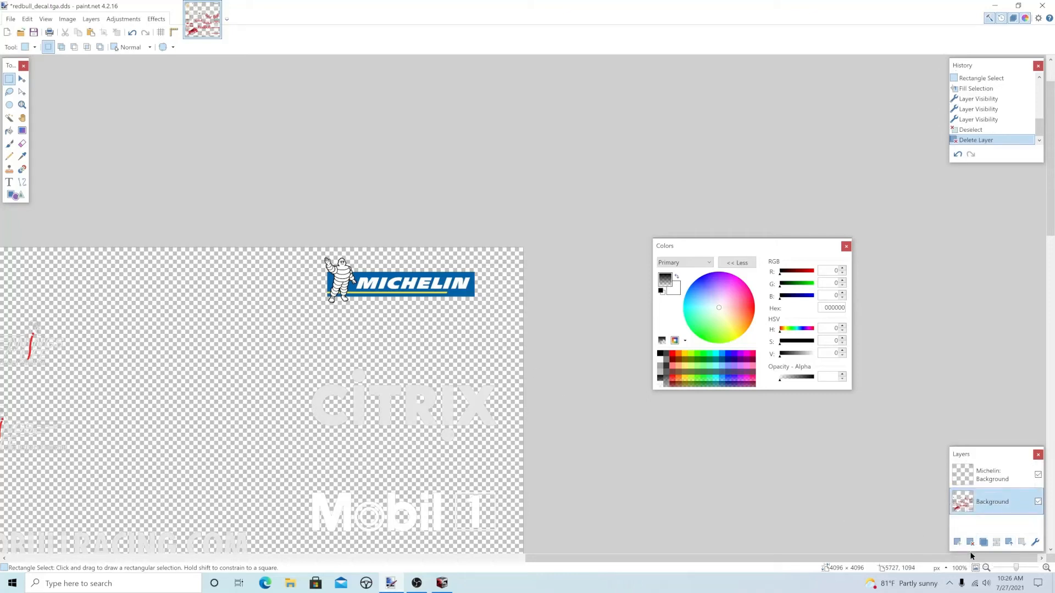
{"action": "left_click", "coordinate": [11, 18]}
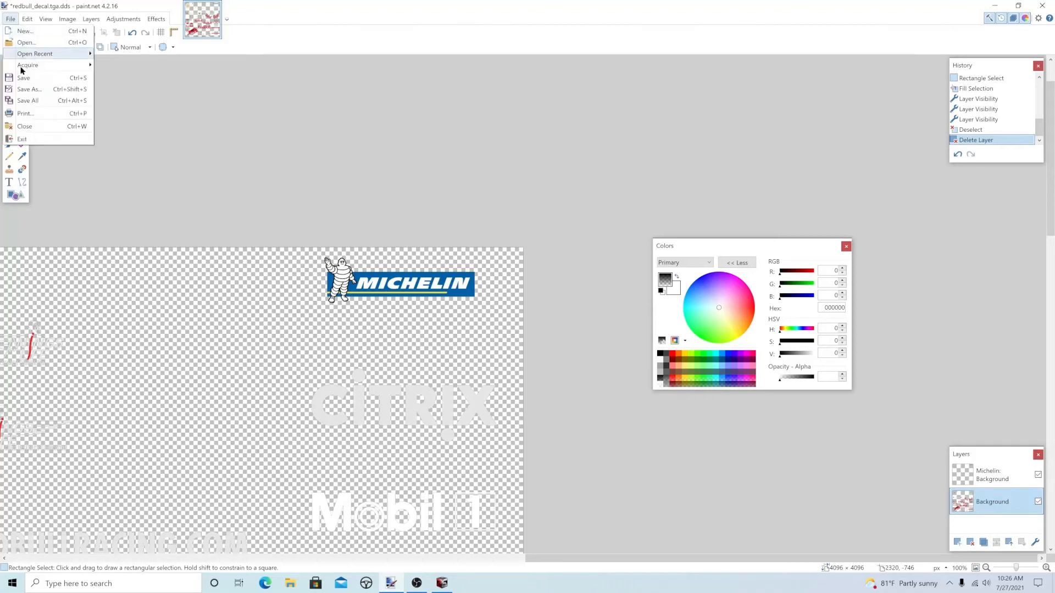
{"action": "left_click", "coordinate": [32, 99]}
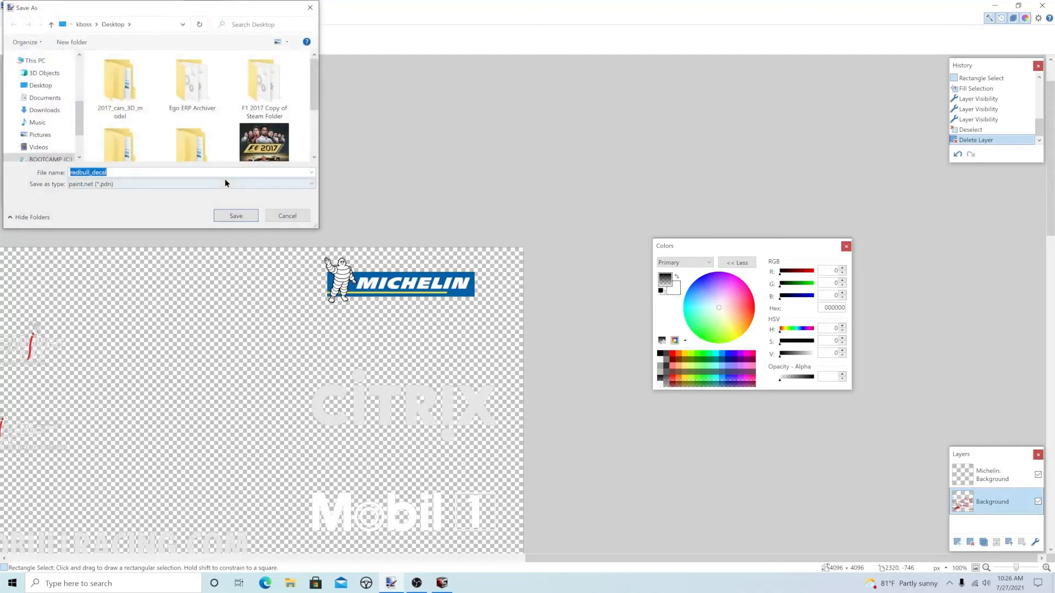
{"action": "left_click", "coordinate": [222, 173]}
{"action": "type", "text": "1"}
{"action": "left_click", "coordinate": [203, 184]}
{"action": "left_click", "coordinate": [212, 254]}
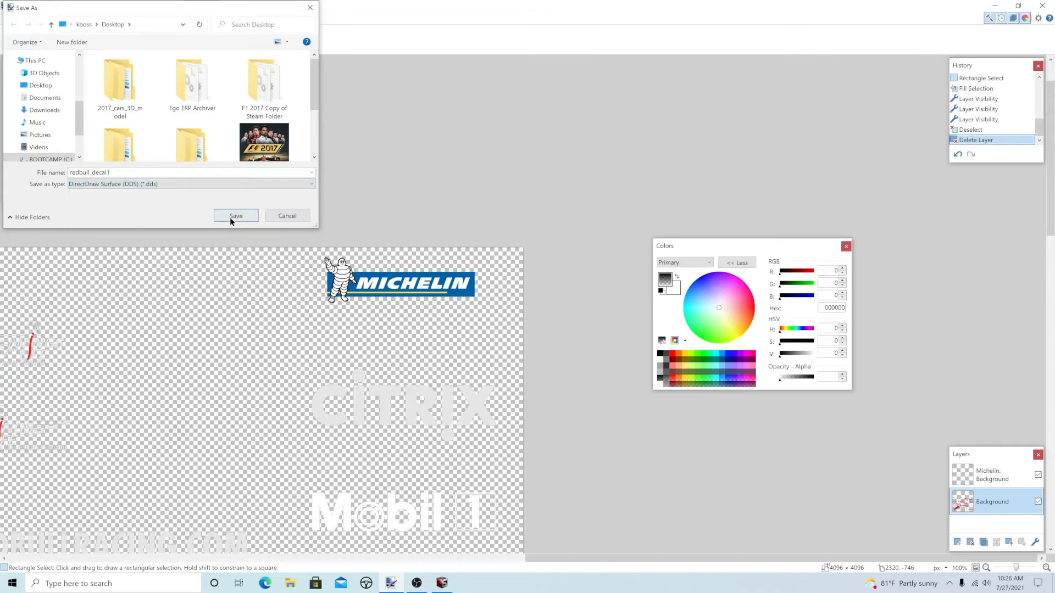
{"action": "left_click", "coordinate": [230, 217]}
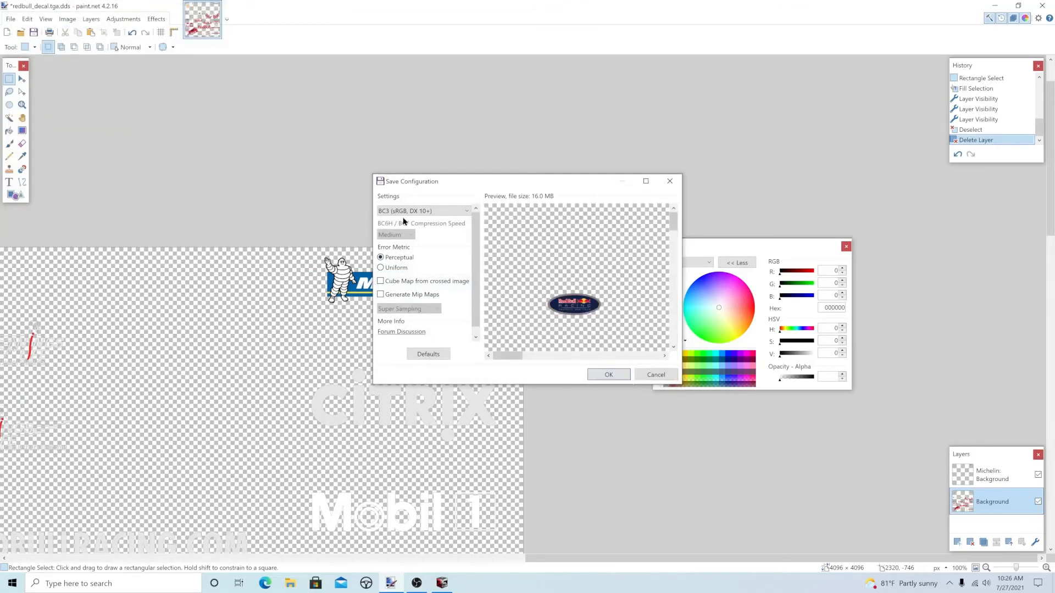
{"action": "left_click", "coordinate": [613, 374]}
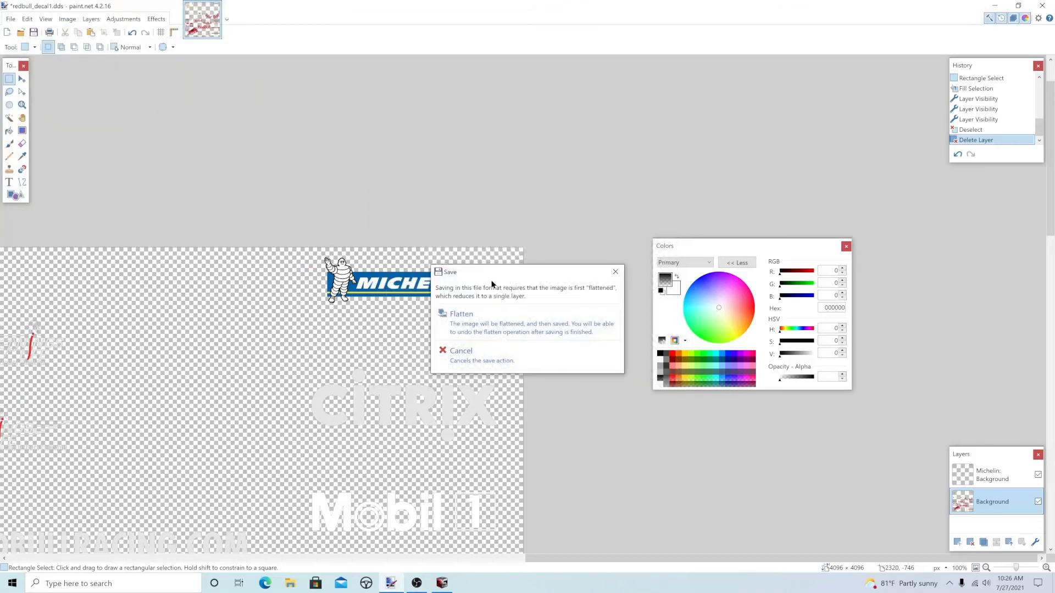
{"action": "left_click", "coordinate": [515, 324]}
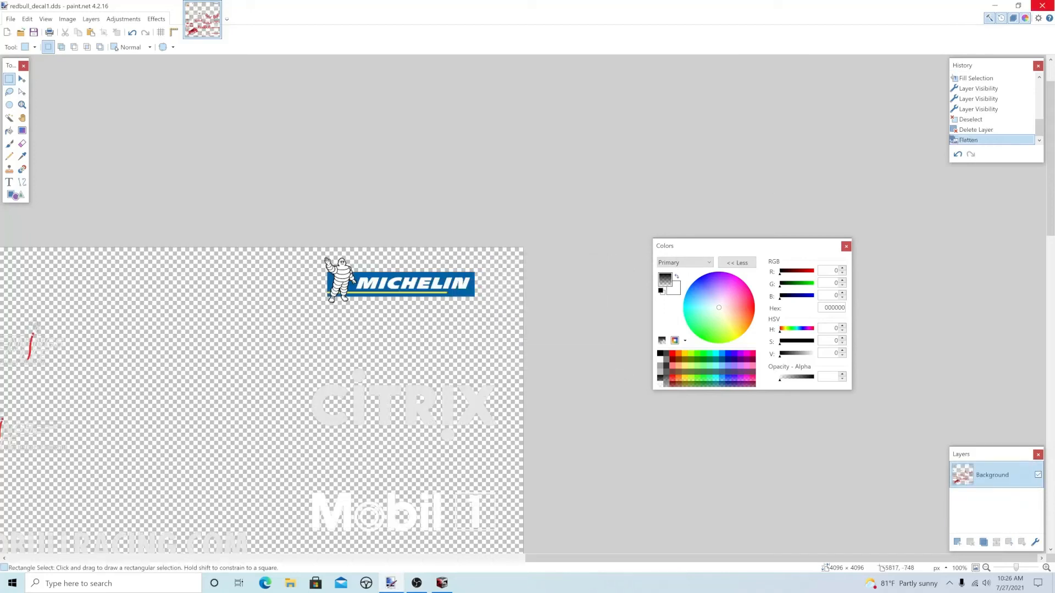
- Close paint.net and import redbull_decal1 from the desktop into the redbull_decal.tga texture in EEA
{"action": "left_click", "coordinate": [1043, 5]}
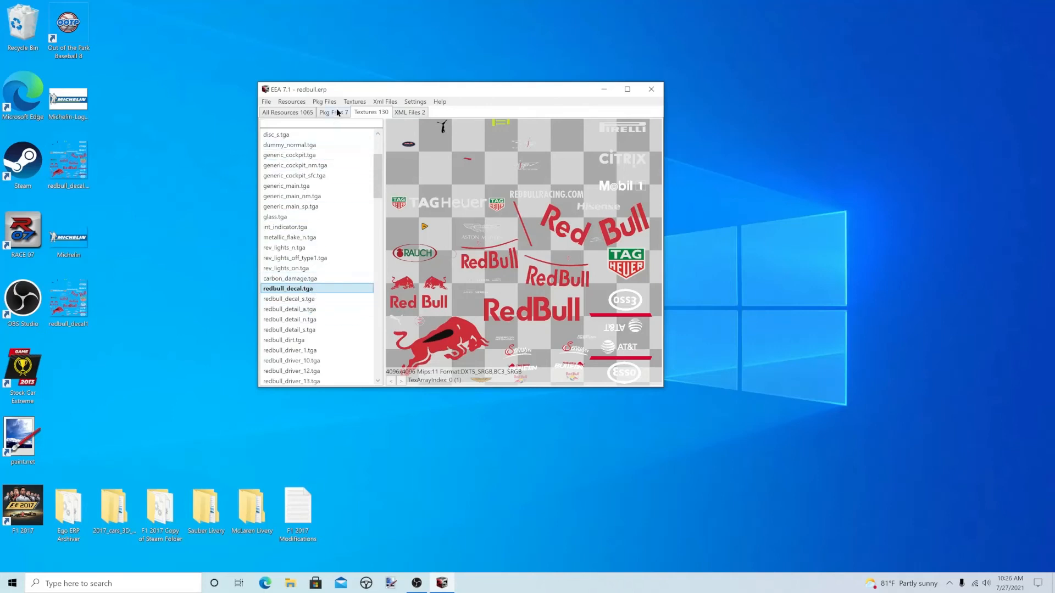
{"action": "left_click", "coordinate": [354, 101]}
{"action": "left_click", "coordinate": [368, 124]}
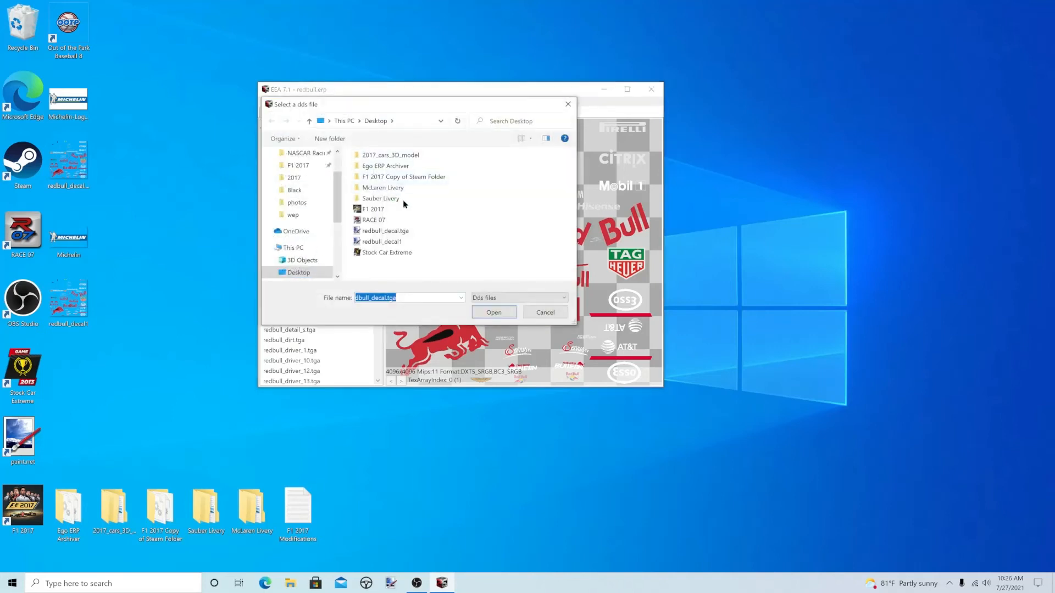
{"action": "left_click", "coordinate": [421, 246]}
{"action": "left_click", "coordinate": [493, 311]}
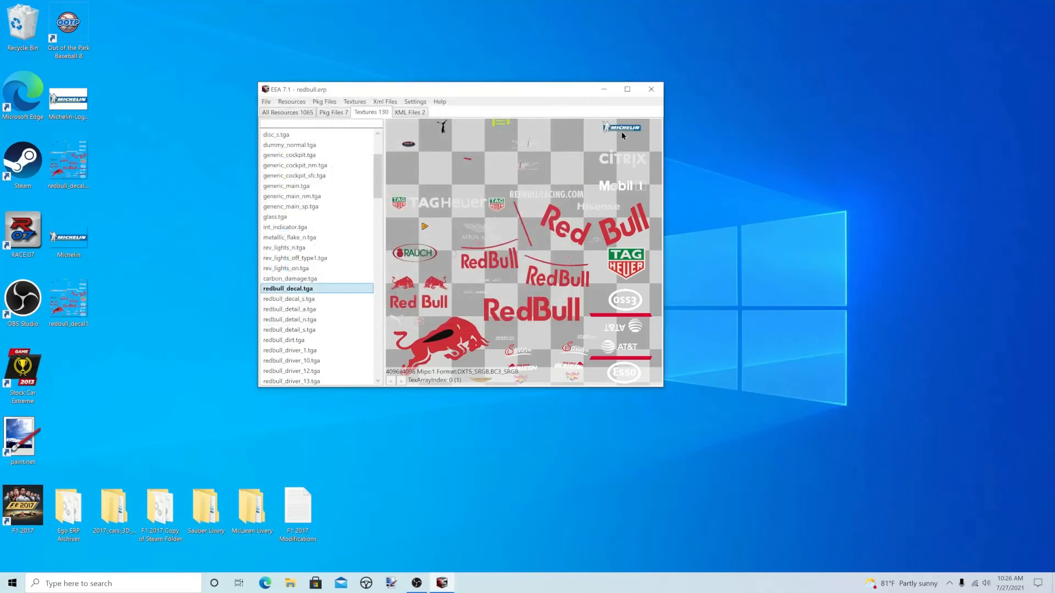
- Save the modified package over the existing redbull.erp in the redbull team's wep folder
{"action": "left_click", "coordinate": [268, 103]}
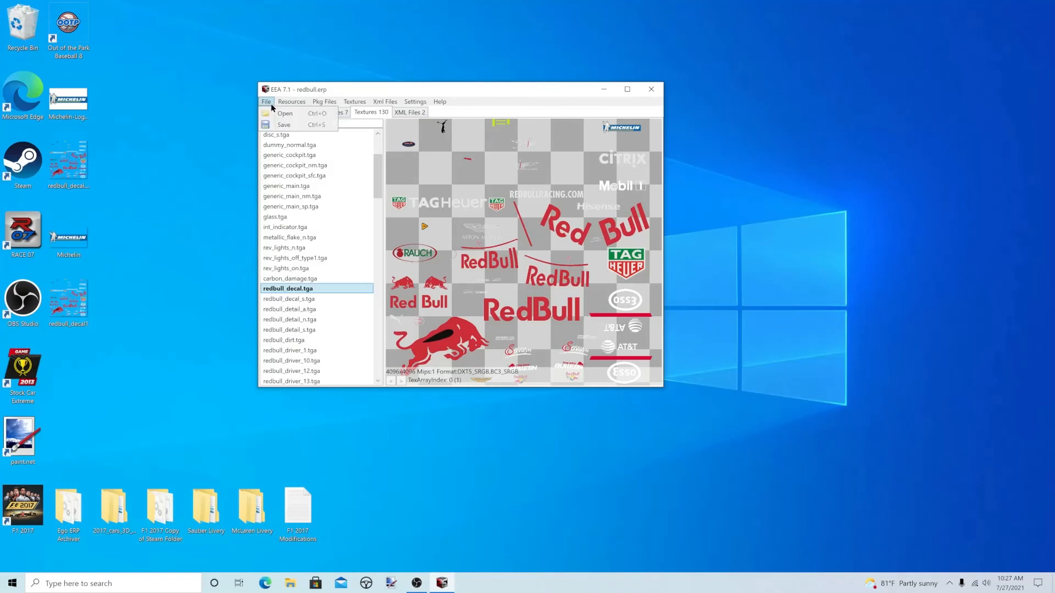
{"action": "left_click", "coordinate": [281, 125]}
{"action": "left_click", "coordinate": [385, 169]}
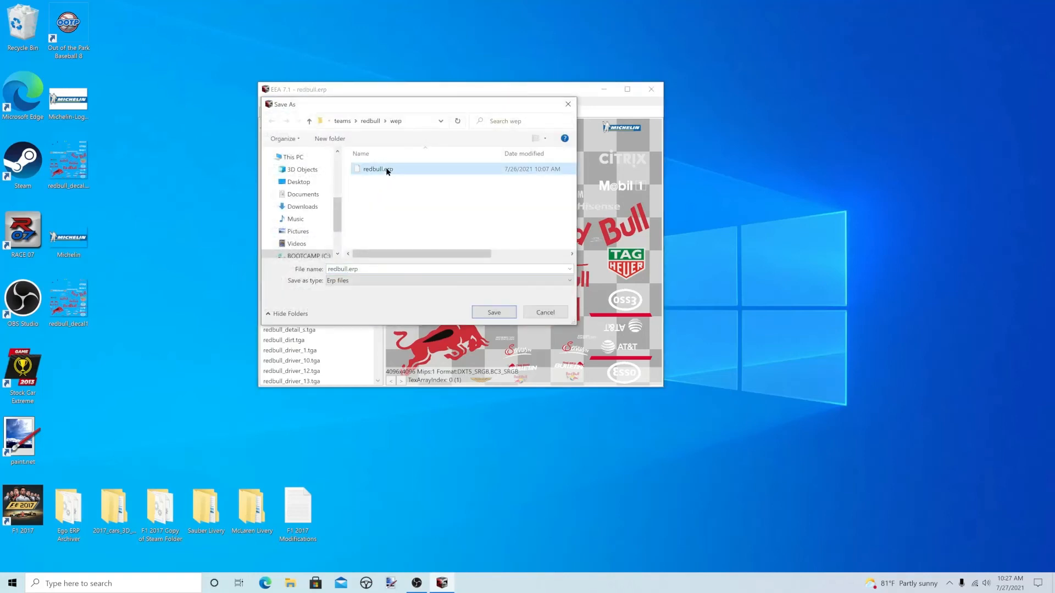
{"action": "left_click", "coordinate": [511, 315]}
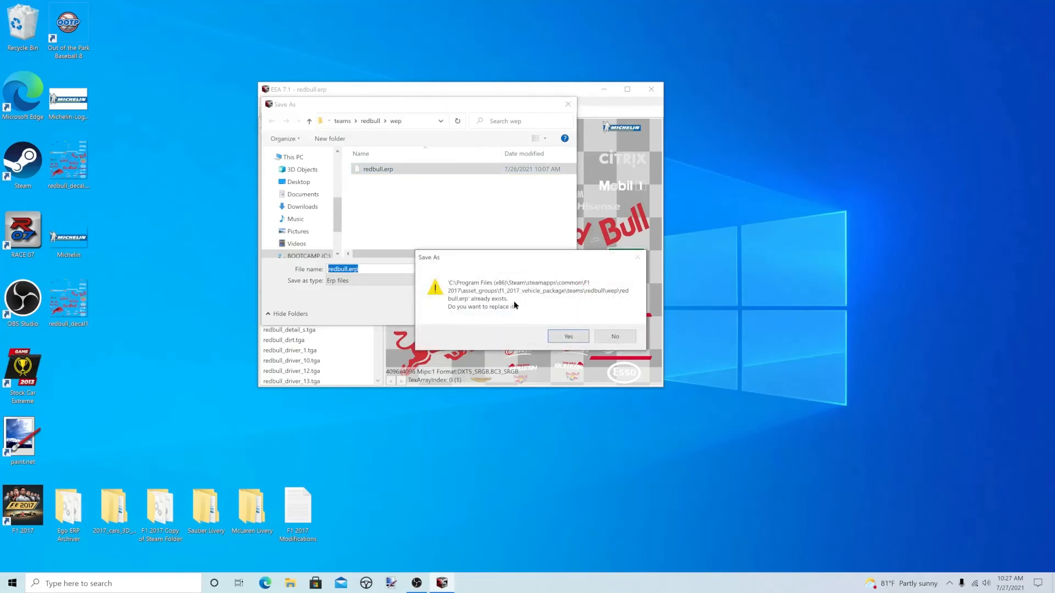
{"action": "left_click", "coordinate": [564, 339]}
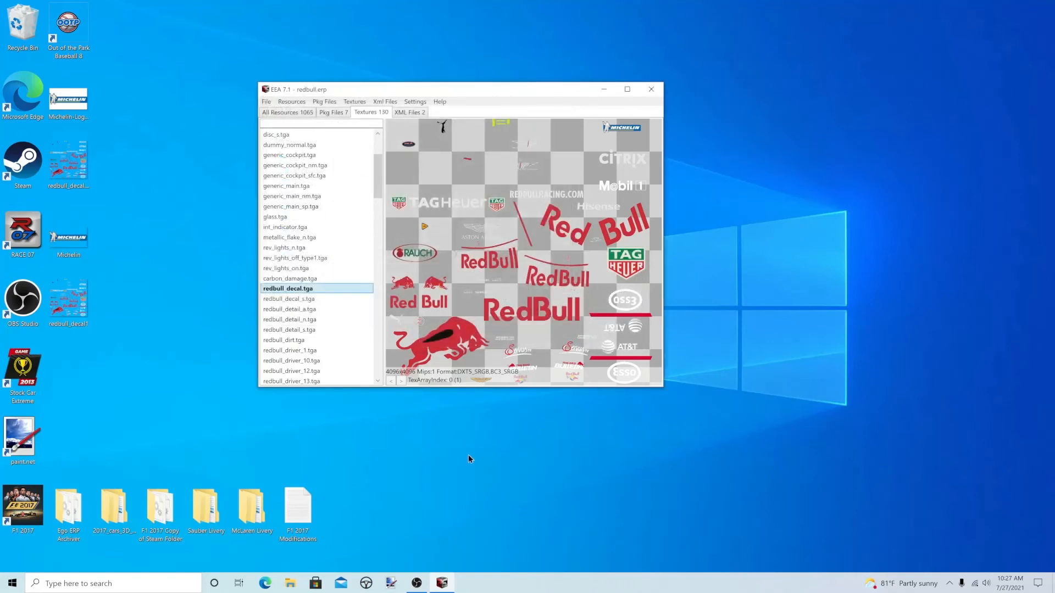
- Switch to Photos and examine the in-game screenshots of the Red Bull's Michelin nose decal and the black-and-gold cars
{"action": "left_click", "coordinate": [466, 434]}
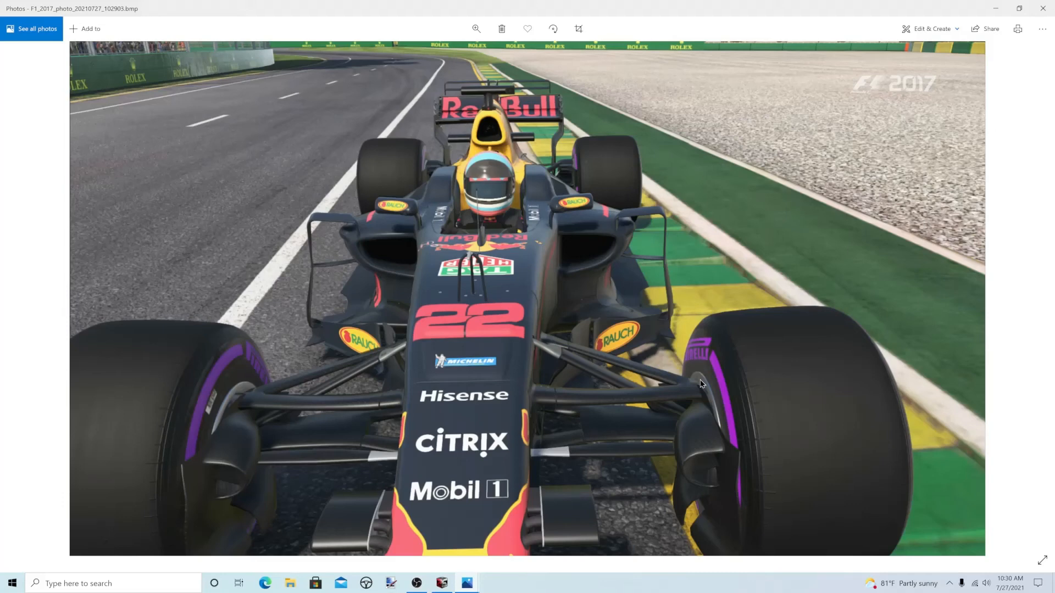
{"action": "mouse_move", "coordinate": [458, 583]}
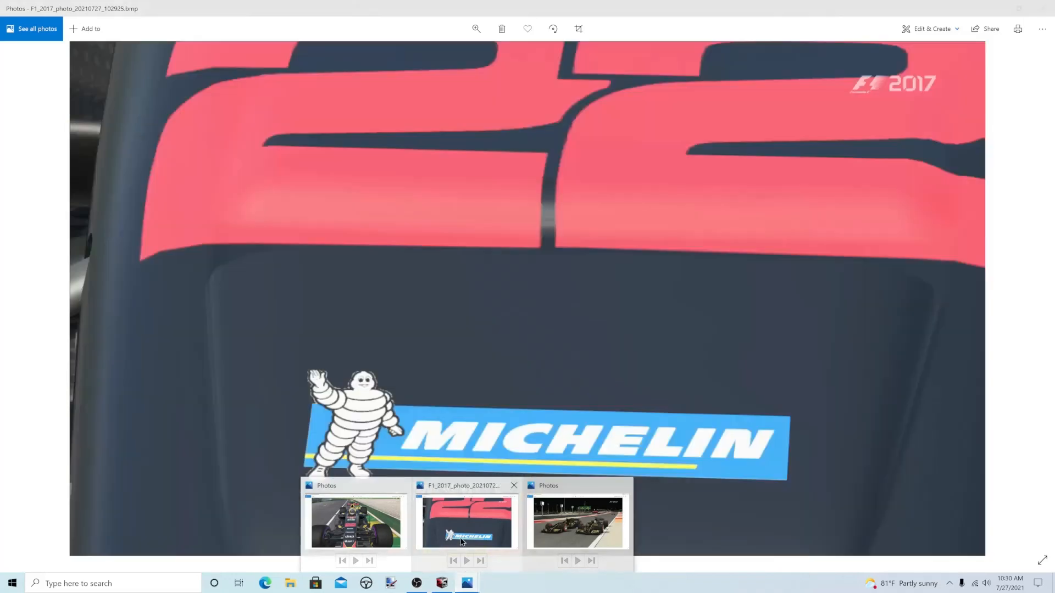
{"action": "left_click", "coordinate": [464, 541]}
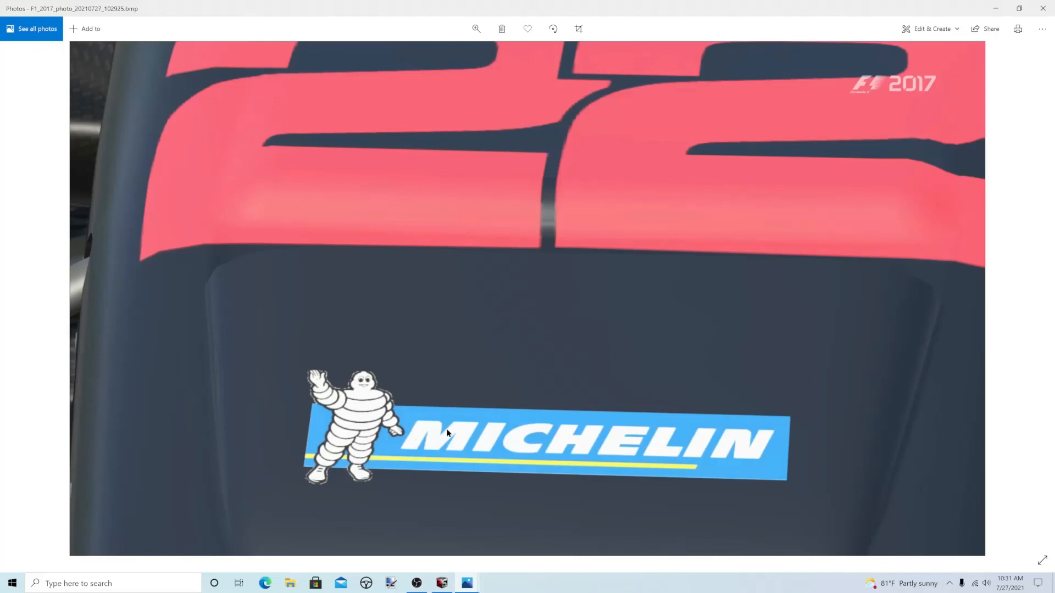
{"action": "key", "text": "Left"}
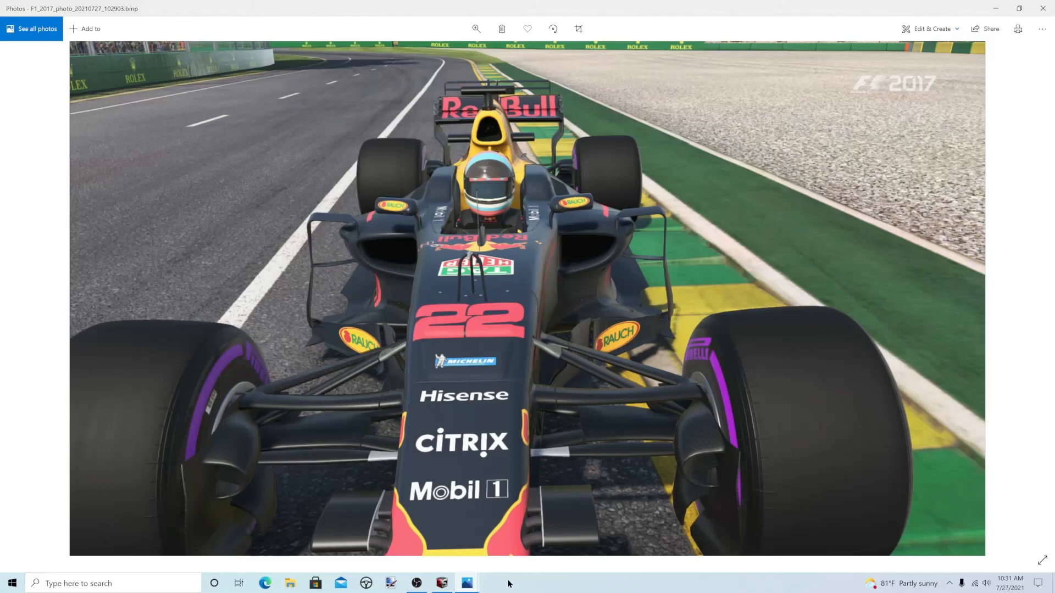
{"action": "mouse_move", "coordinate": [466, 584]}
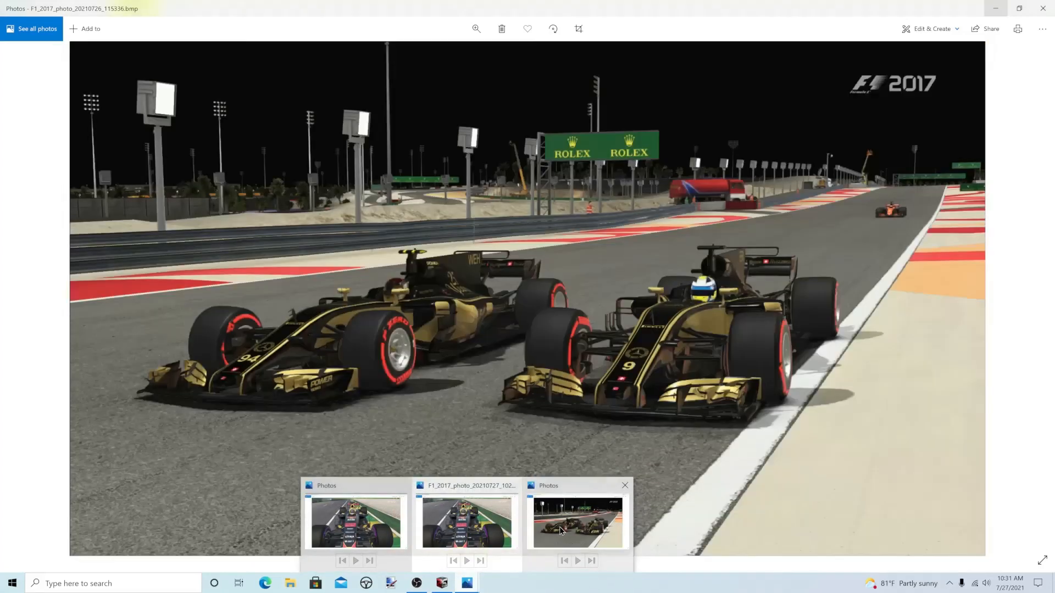
{"action": "left_click", "coordinate": [556, 532]}
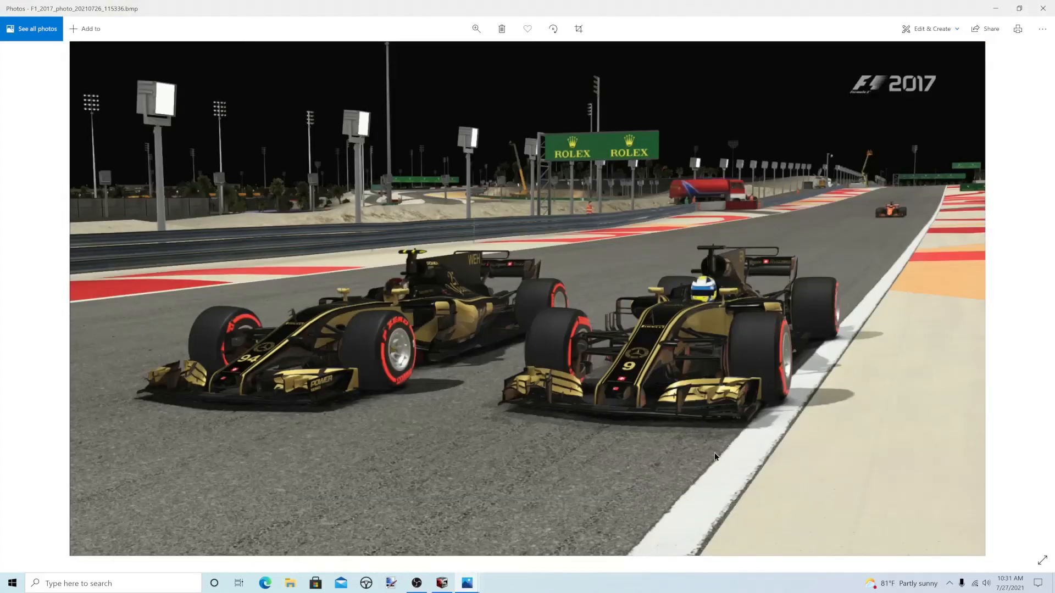